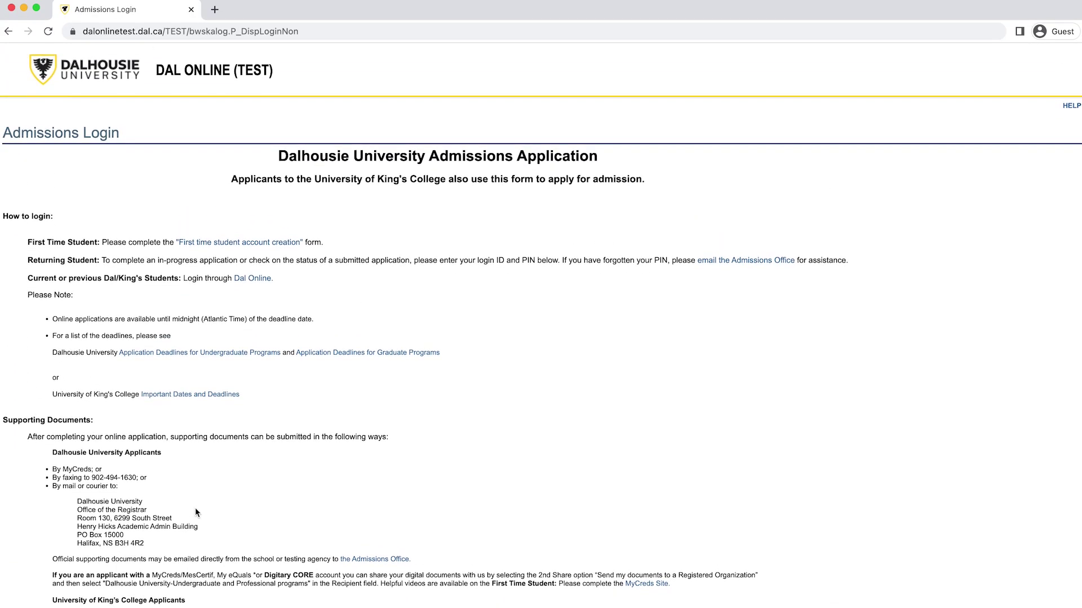
Enter the applicant's login ID and PIN in the Dal Online admissions login form
{"action": "scroll", "coordinate": [153, 461], "scroll_direction": "down", "scroll_amount": 3}
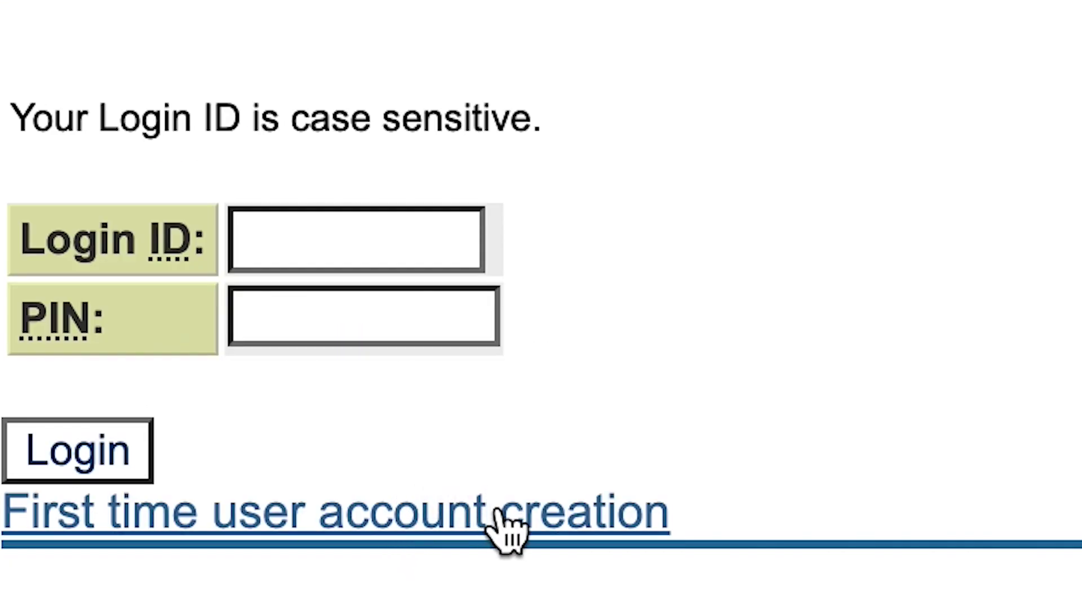
{"action": "left_click", "coordinate": [380, 242]}
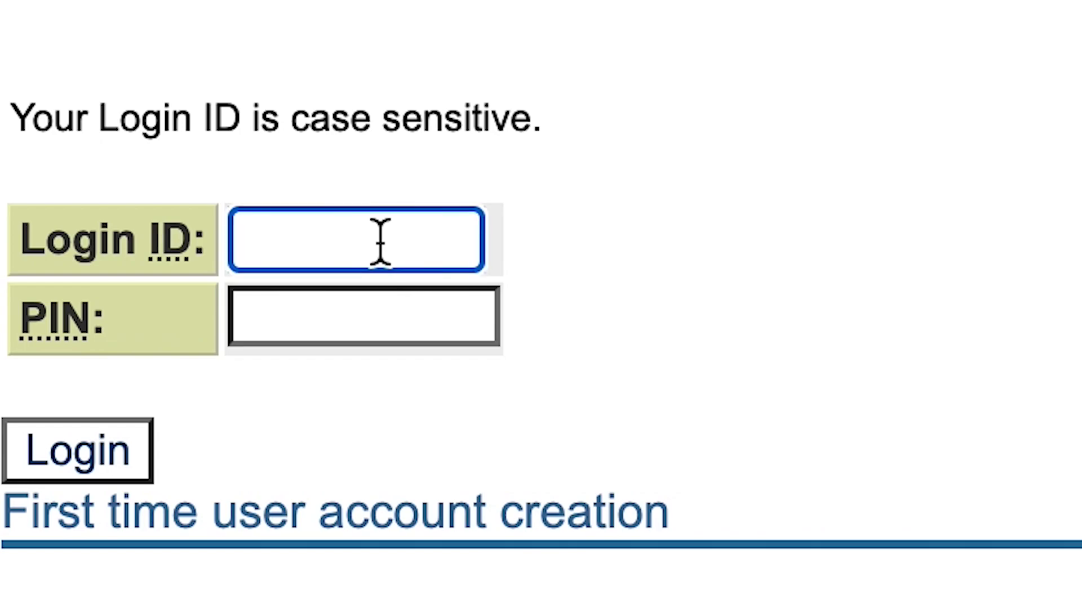
{"action": "type", "text": "Gen"}
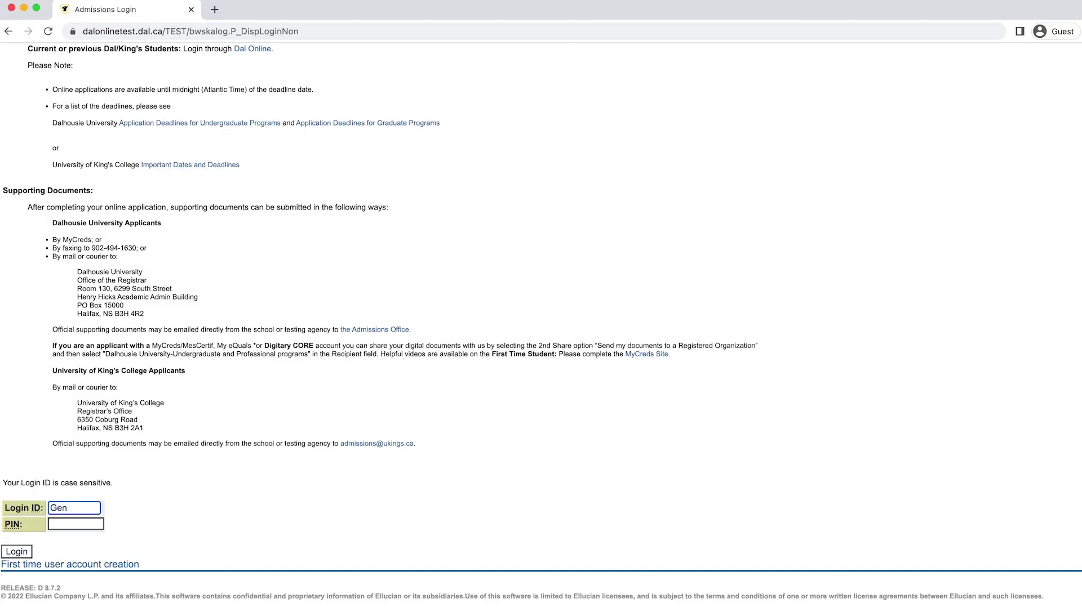
{"action": "type", "text": "234"}
{"action": "left_click", "coordinate": [81, 525]}
{"action": "type", "text": "••••••••"}
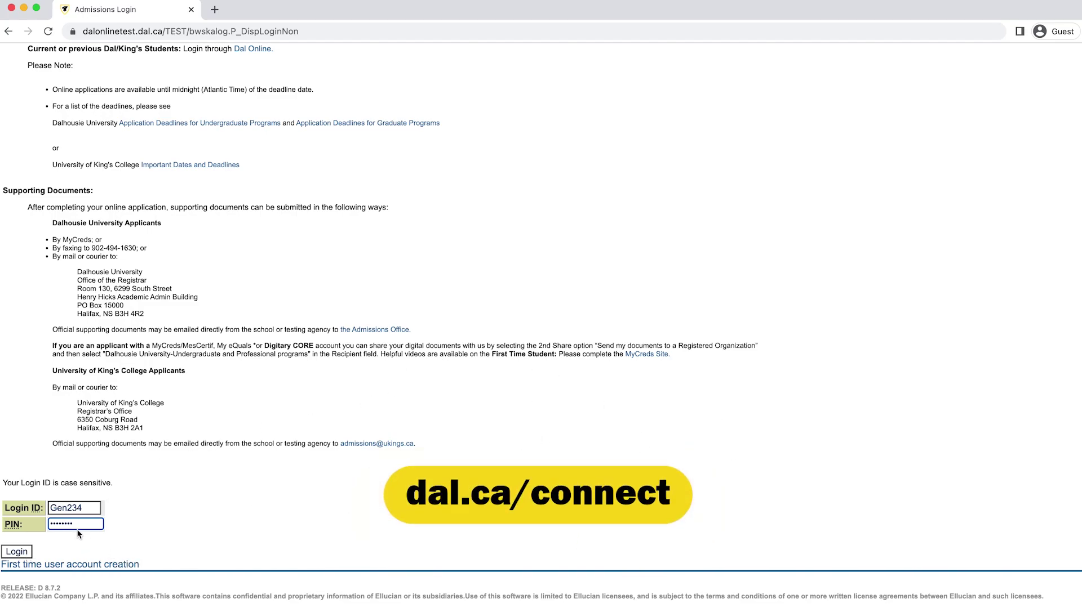
Log in and create a new application, then review the application types, programs and terms
{"action": "left_click", "coordinate": [20, 554]}
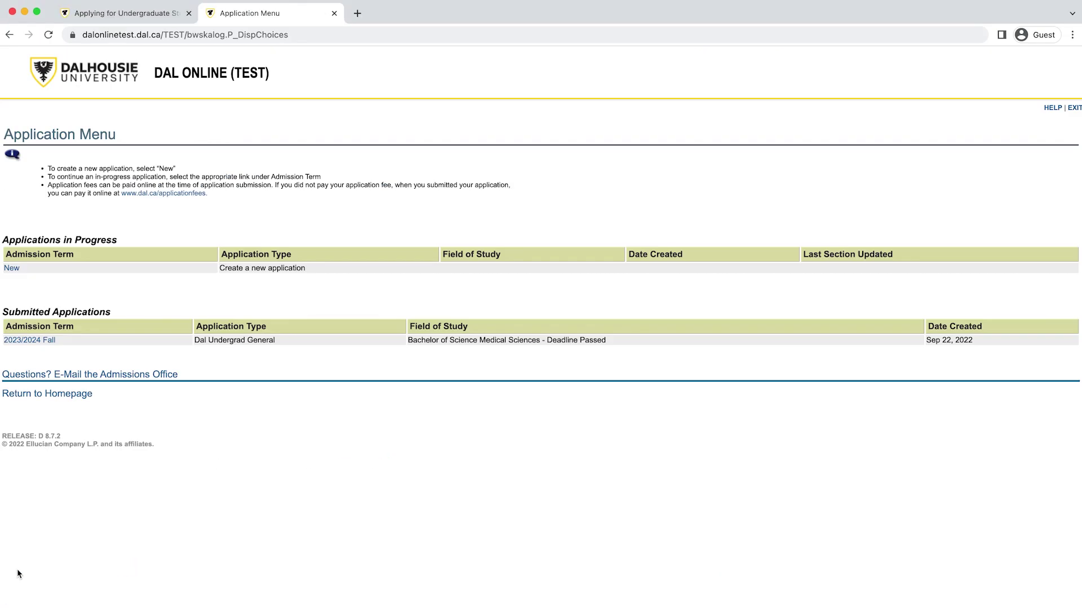
{"action": "left_click", "coordinate": [11, 268]}
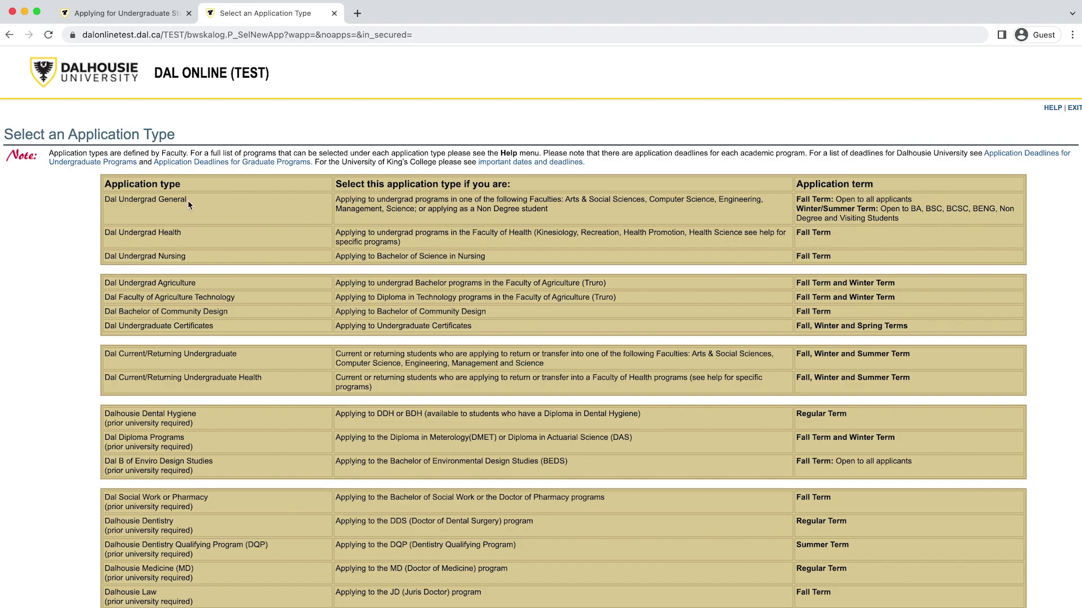
{"action": "scroll", "coordinate": [188, 200], "scroll_direction": "down", "scroll_amount": 9}
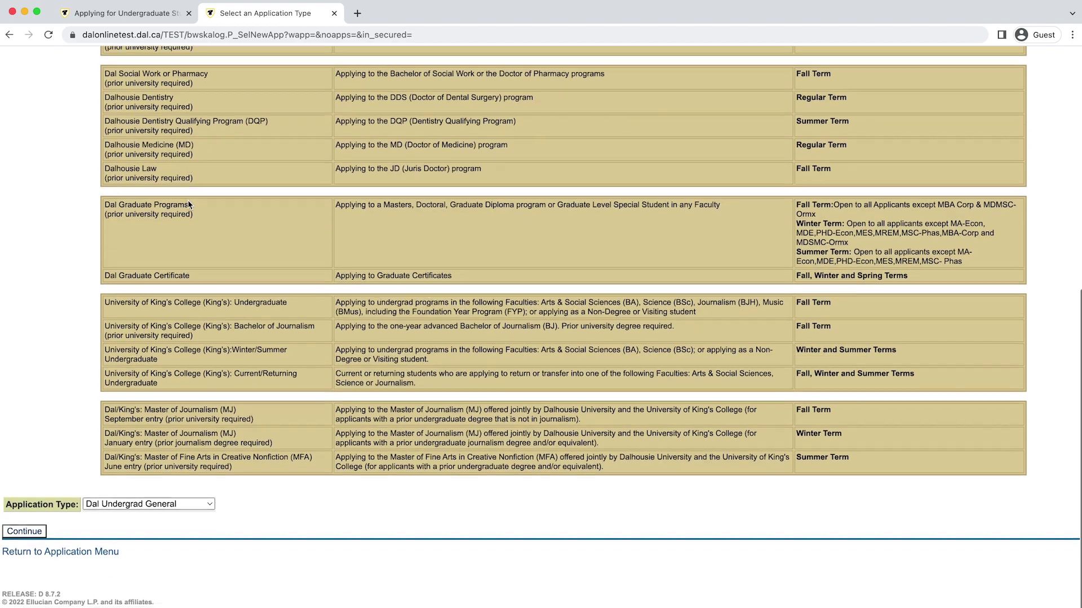
{"action": "scroll", "coordinate": [187, 200], "scroll_direction": "up", "scroll_amount": 6}
{"action": "scroll", "coordinate": [188, 200], "scroll_direction": "up", "scroll_amount": 3}
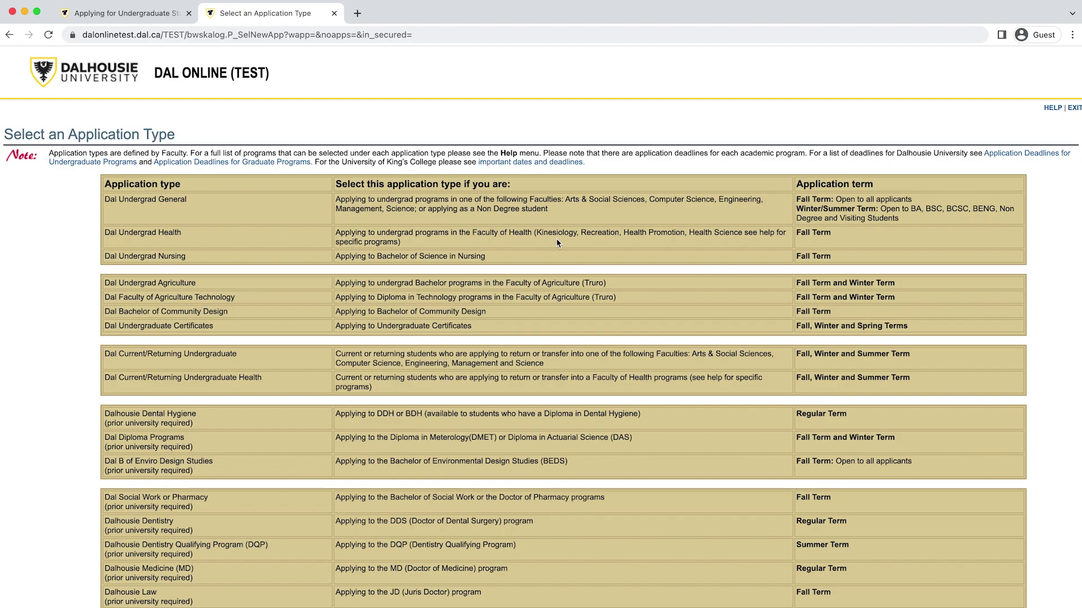
Choose Dal Undergrad General as the application type and continue to the admission details
{"action": "scroll", "coordinate": [556, 242], "scroll_direction": "down", "scroll_amount": 5}
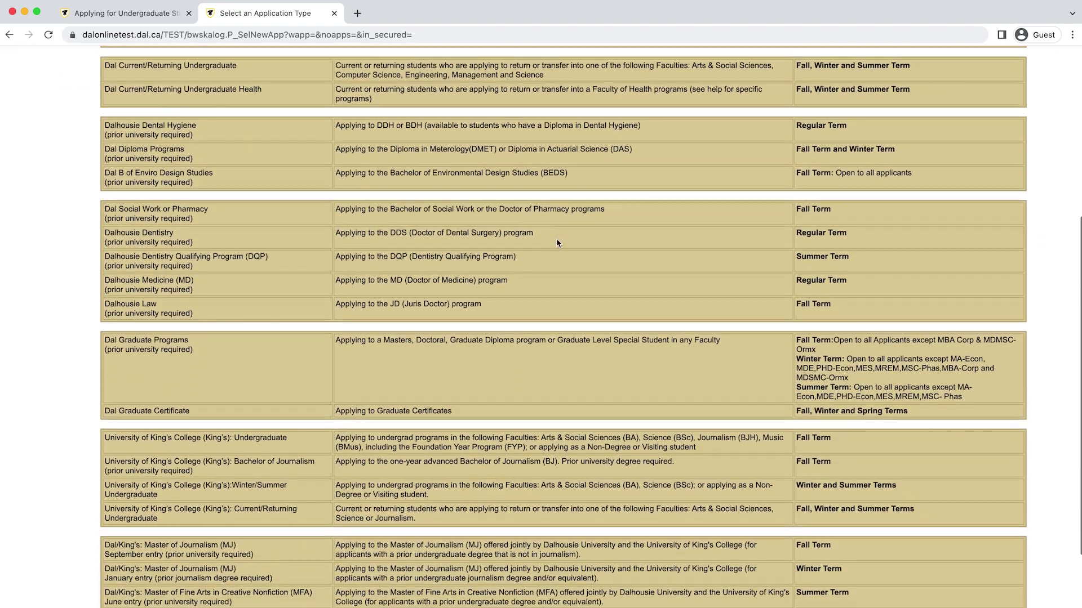
{"action": "scroll", "coordinate": [556, 243], "scroll_direction": "down", "scroll_amount": 2}
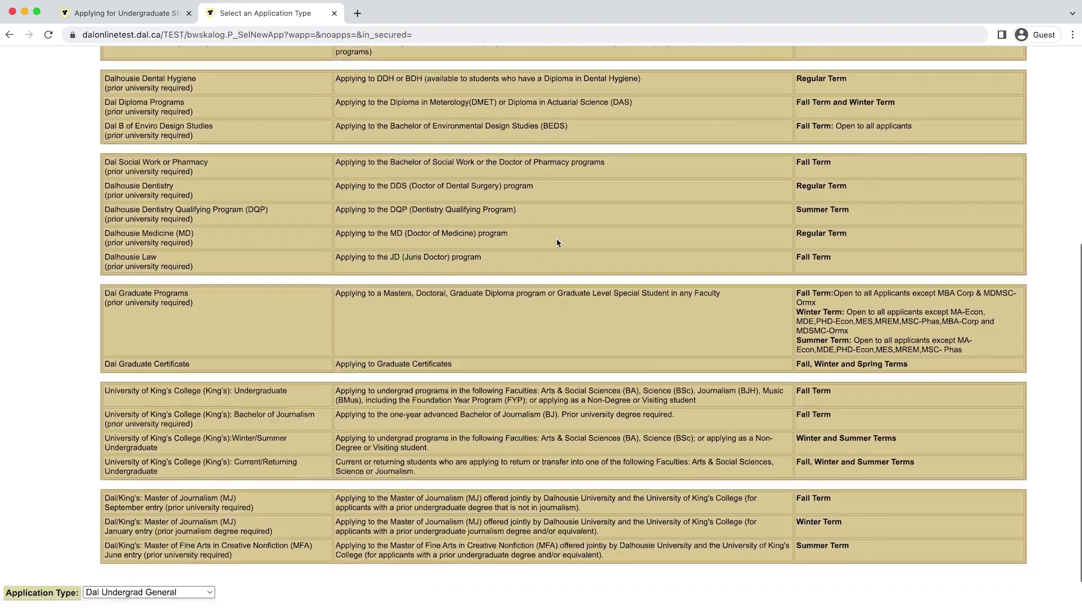
{"action": "scroll", "coordinate": [556, 243], "scroll_direction": "down", "scroll_amount": 1}
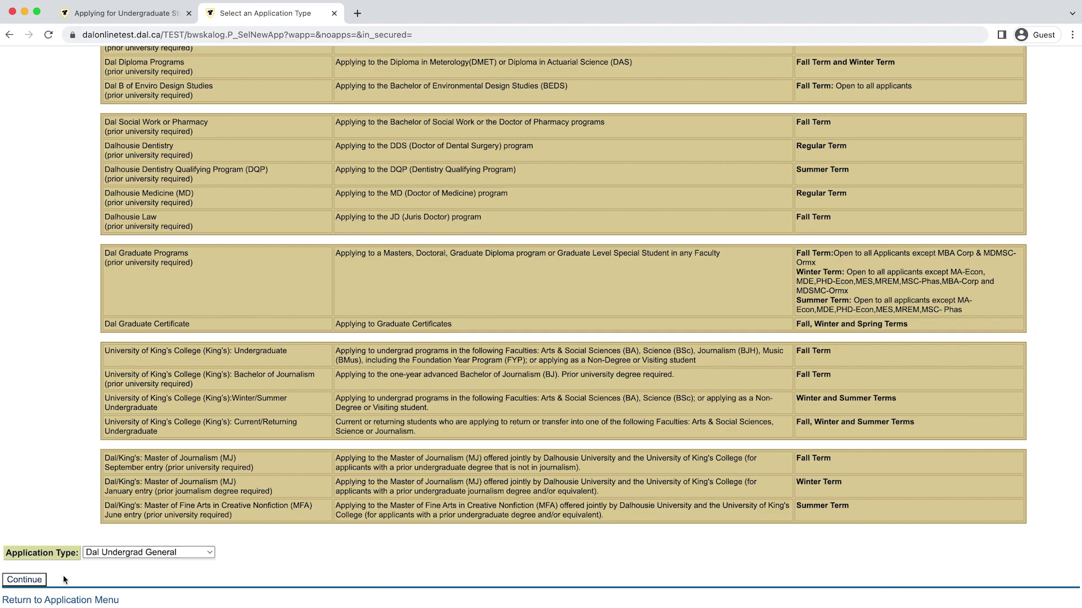
{"action": "left_click", "coordinate": [113, 552]}
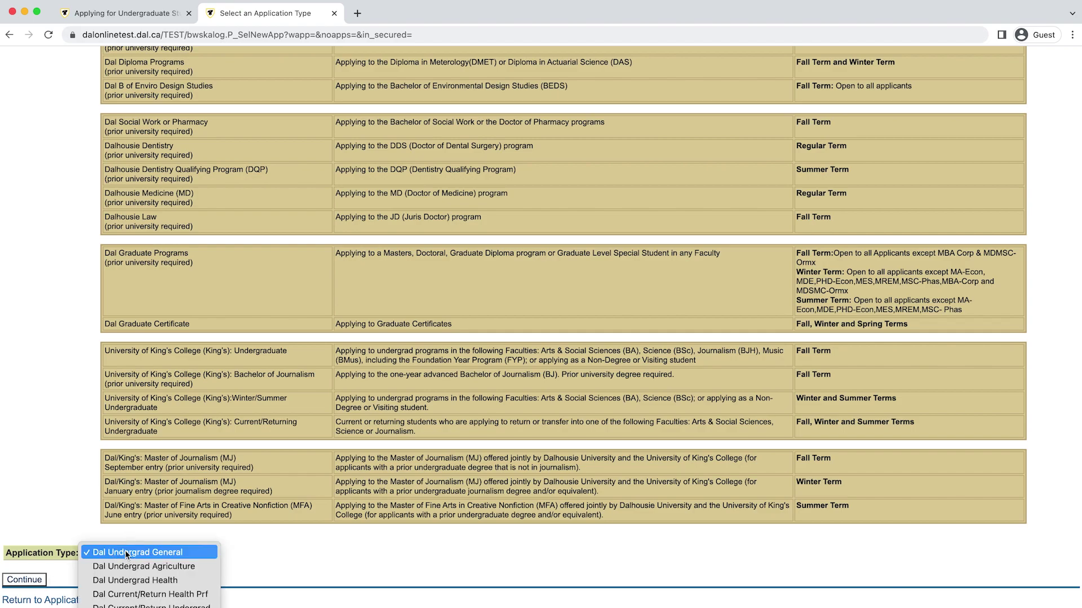
{"action": "left_click", "coordinate": [181, 554]}
{"action": "left_click", "coordinate": [25, 580]}
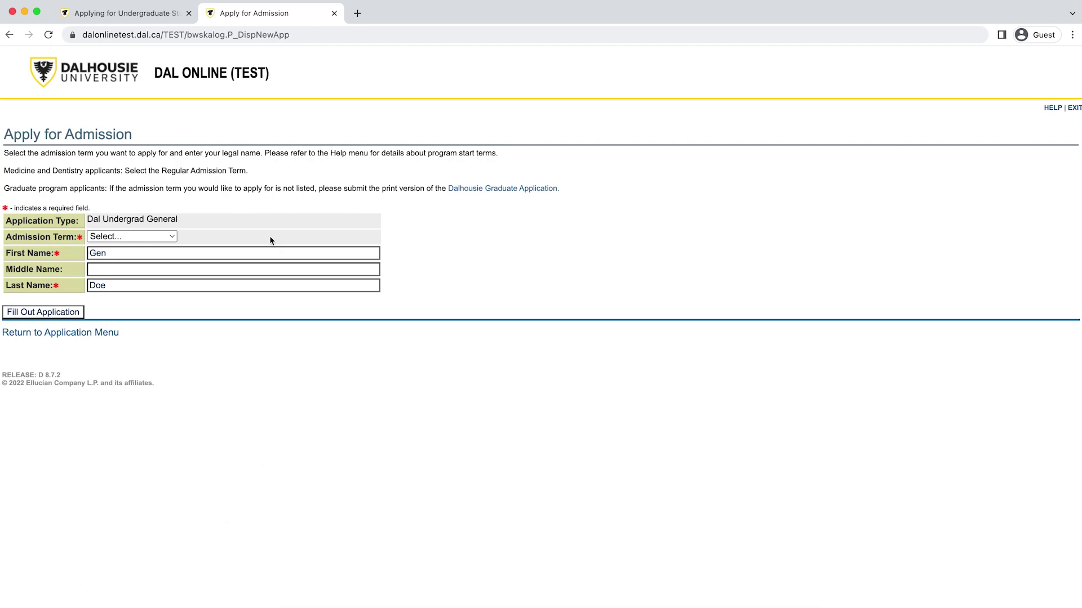
Set the admission term to 2023/2024 Fall and start filling out the application
{"action": "left_click", "coordinate": [168, 237]}
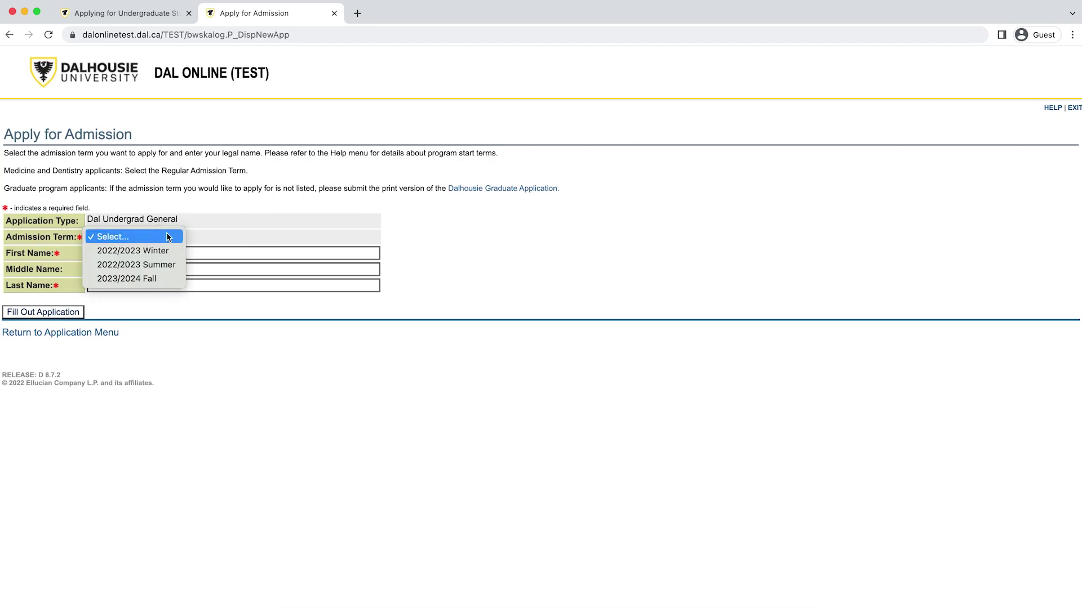
{"action": "left_click", "coordinate": [174, 280]}
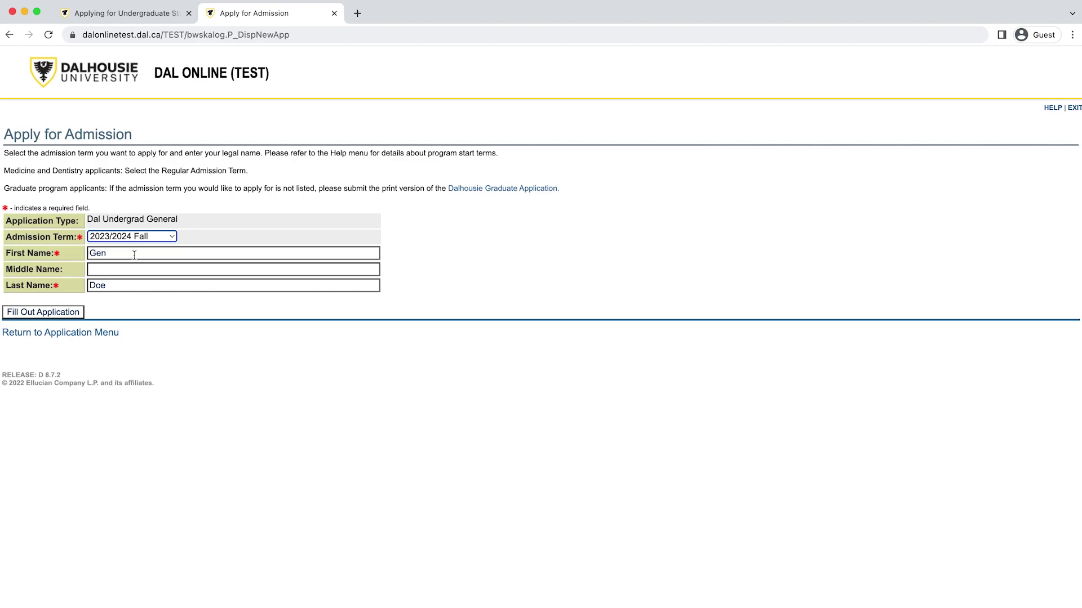
{"action": "left_click", "coordinate": [69, 313]}
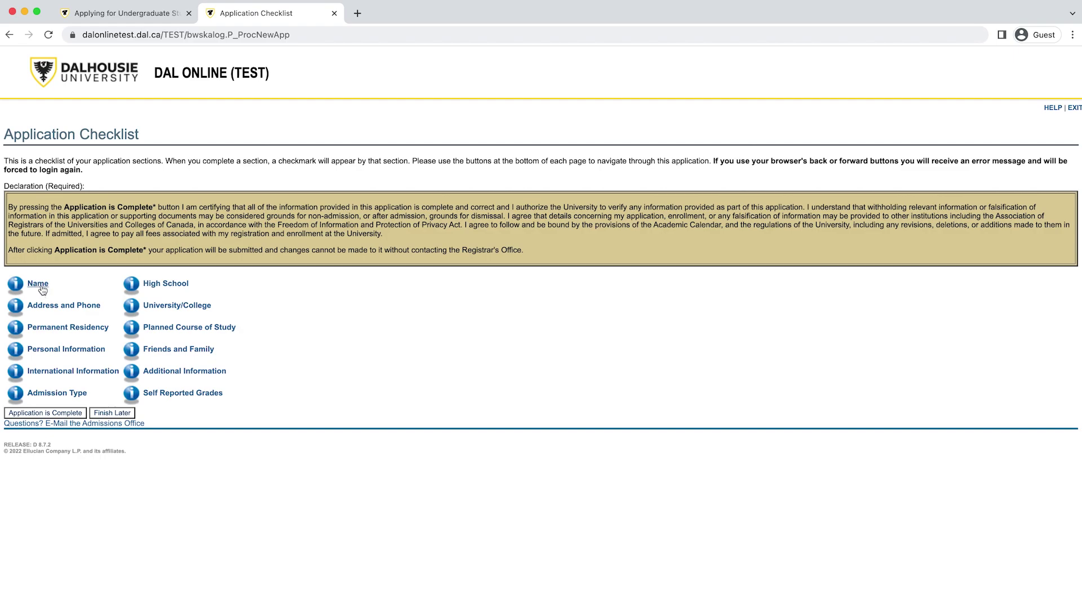
Clear the stray text selection and open the Name item of the Application Checklist
{"action": "double_click", "coordinate": [24, 187]}
{"action": "left_click", "coordinate": [311, 260]}
{"action": "left_click", "coordinate": [38, 289]}
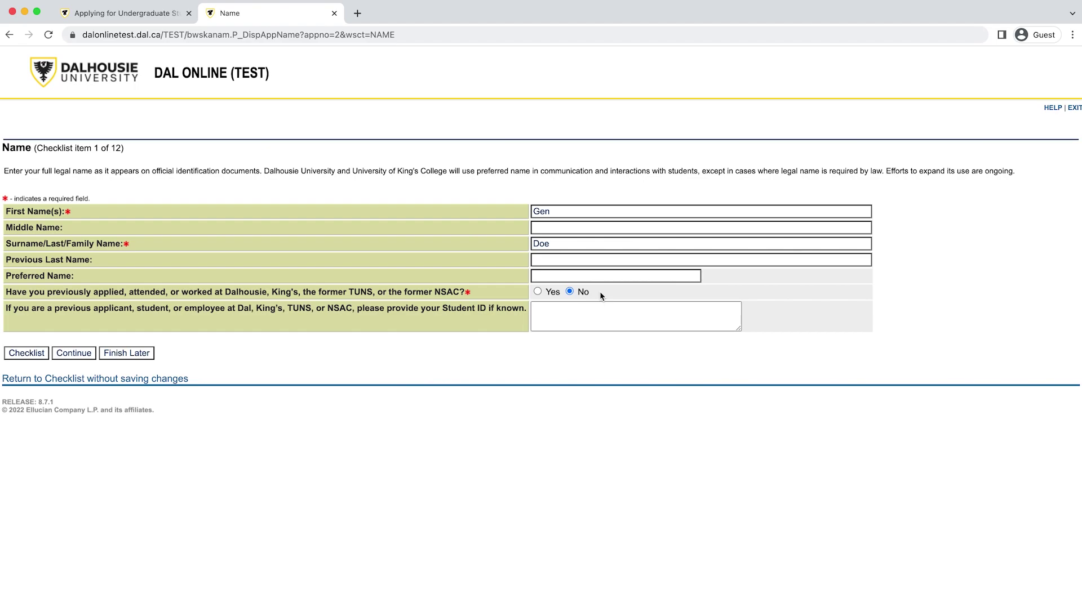
Save the name details, then the mailing address, reaching the Permanent Residency section
{"action": "left_click", "coordinate": [78, 353]}
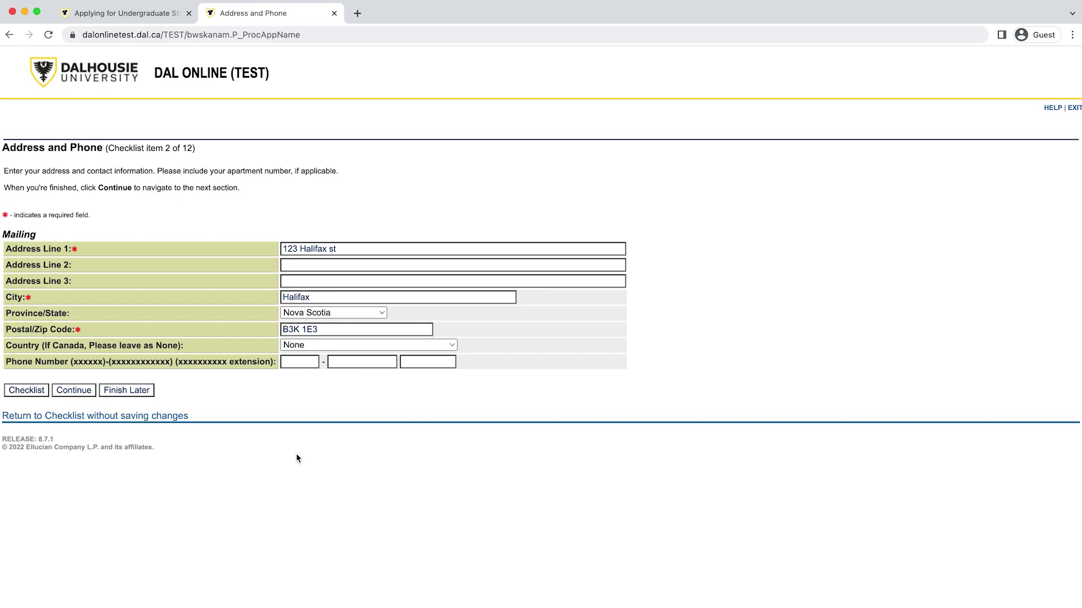
{"action": "left_click", "coordinate": [74, 391]}
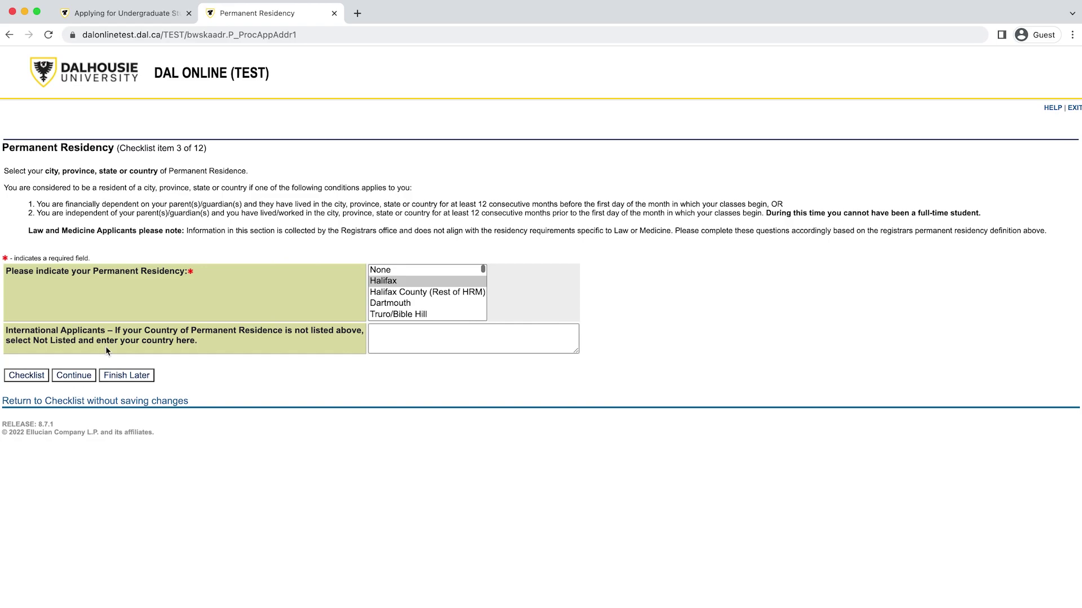
Select Halifax as the permanent residency and submit the section
{"action": "left_click", "coordinate": [460, 286]}
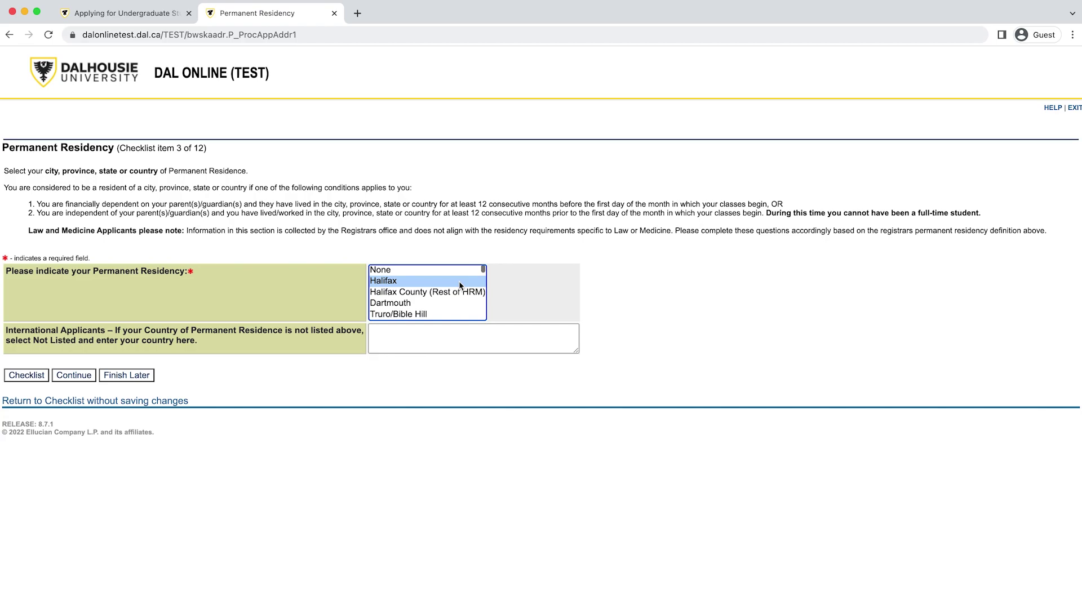
{"action": "left_click", "coordinate": [86, 378]}
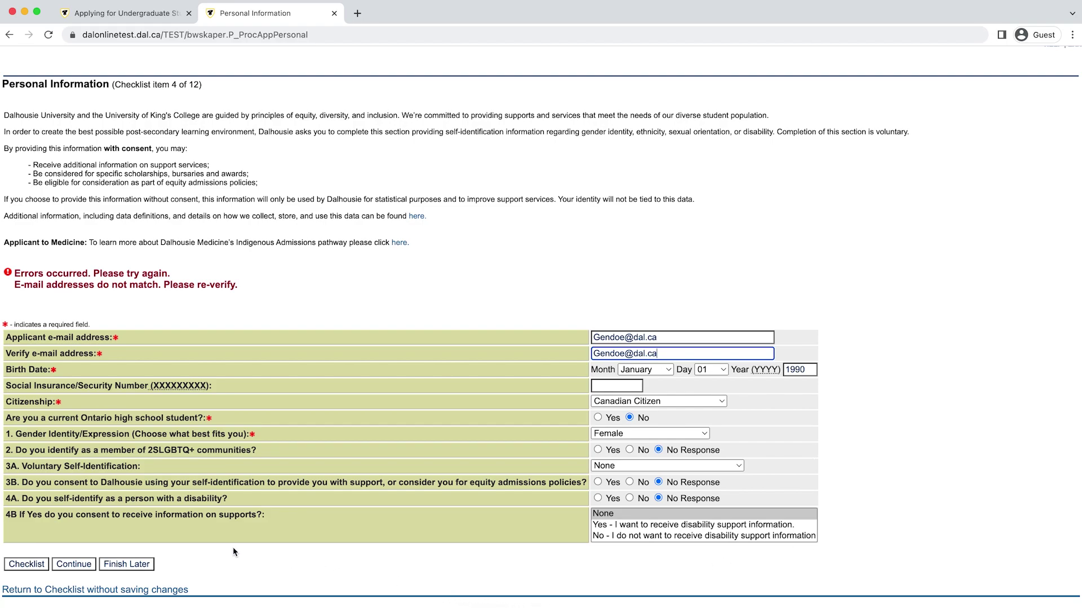
Save the Personal Information section with the corrected e-mail and go on to International Information
{"action": "left_click", "coordinate": [74, 564]}
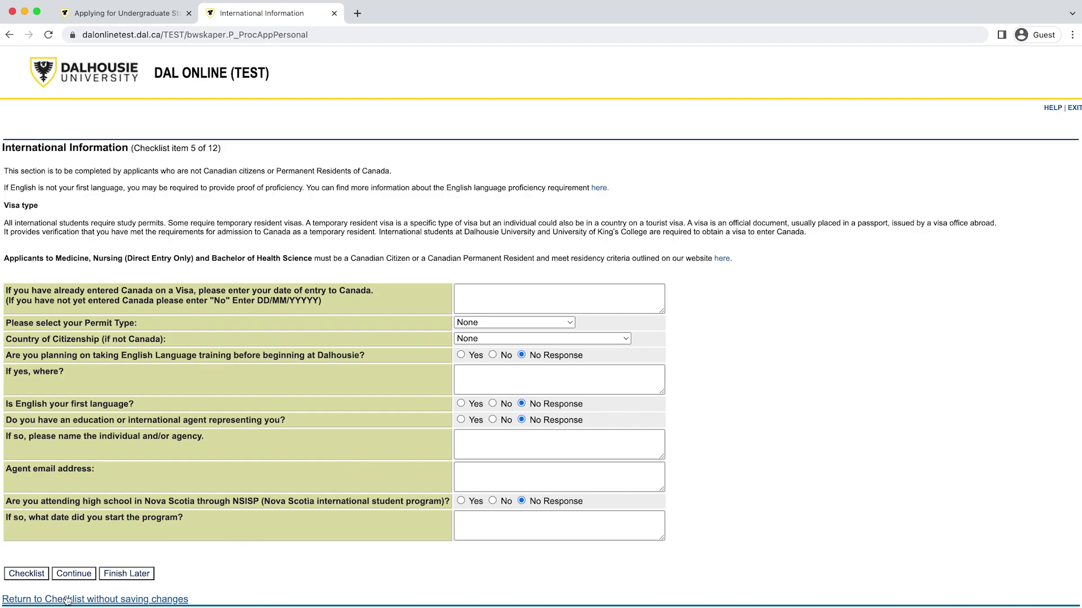
Pass International Information and submit Direct from High School as the admission type
{"action": "left_click", "coordinate": [73, 574]}
{"action": "scroll", "coordinate": [267, 342], "scroll_direction": "down", "scroll_amount": 2}
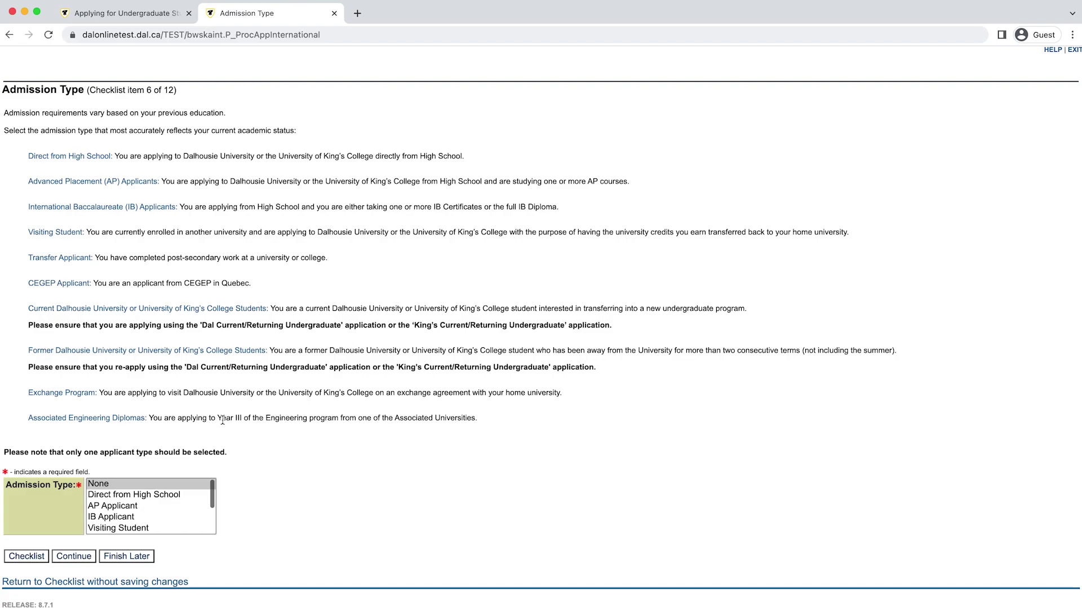
{"action": "left_click", "coordinate": [173, 497]}
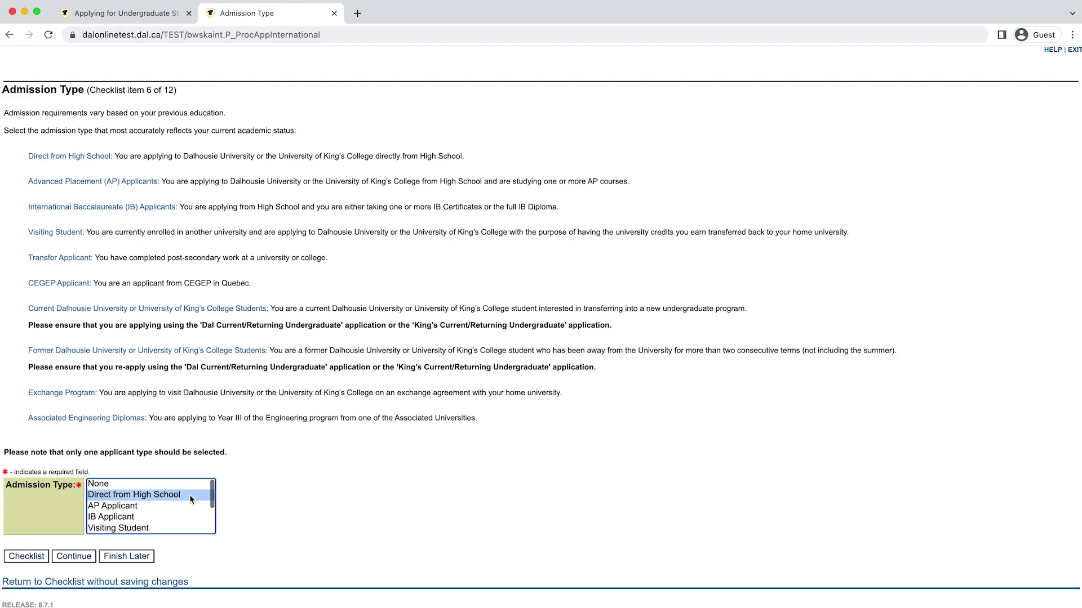
{"action": "left_click", "coordinate": [82, 557]}
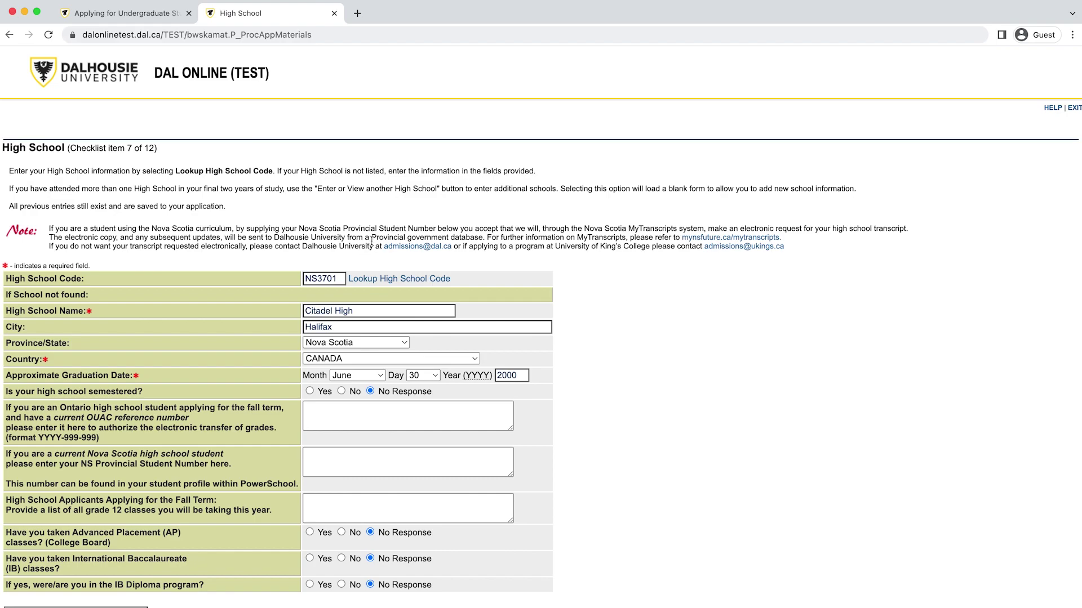
Look up Citadel High in Halifax, Nova Scotia and copy its NS3701 details into the form
{"action": "scroll", "coordinate": [593, 315], "scroll_direction": "down", "scroll_amount": 2}
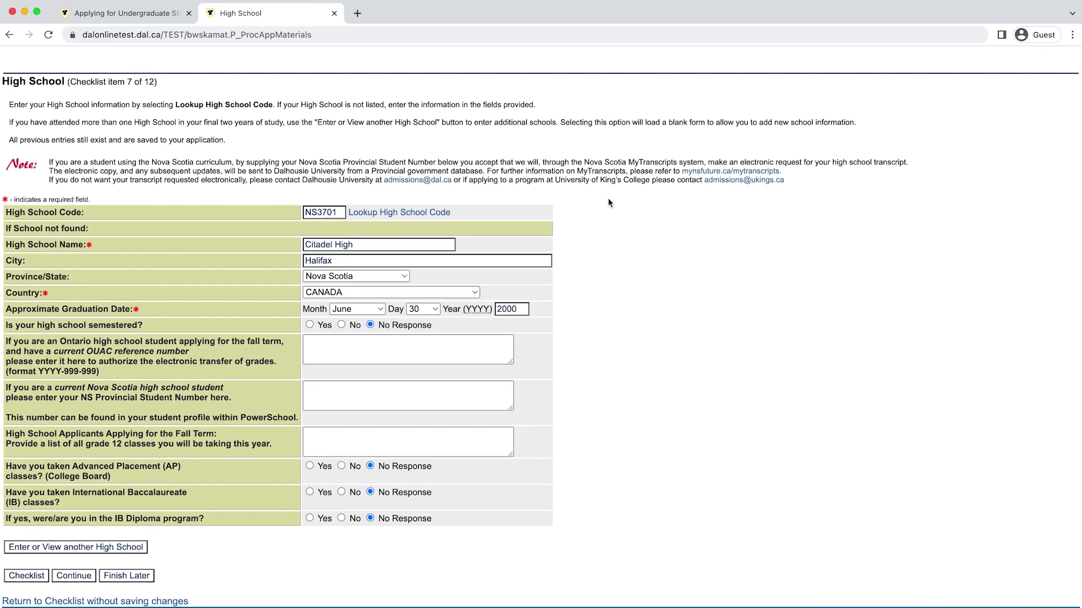
{"action": "left_click", "coordinate": [430, 217]}
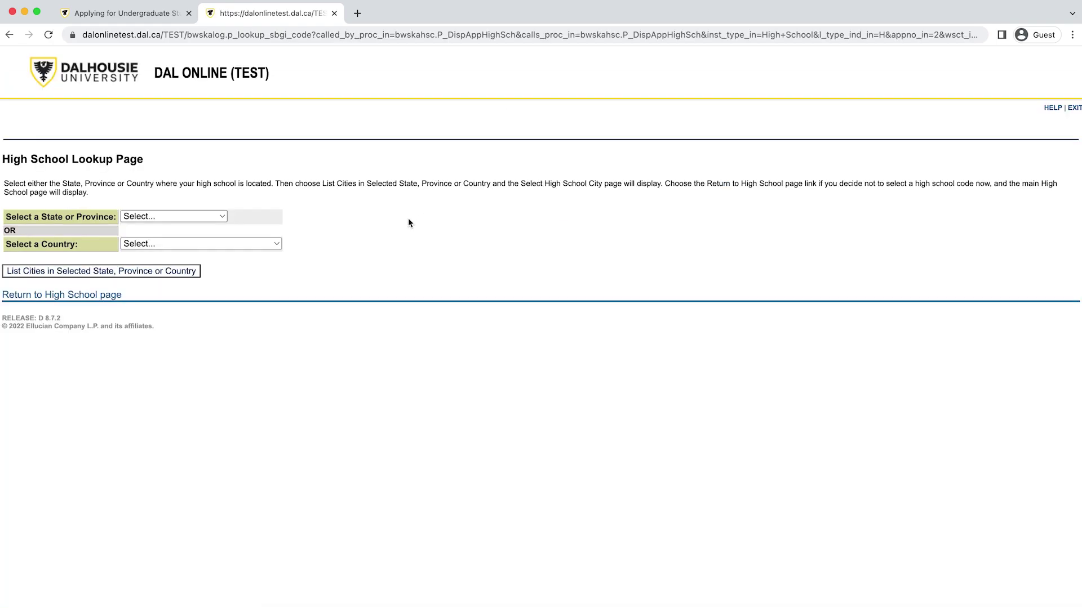
{"action": "left_click", "coordinate": [195, 218]}
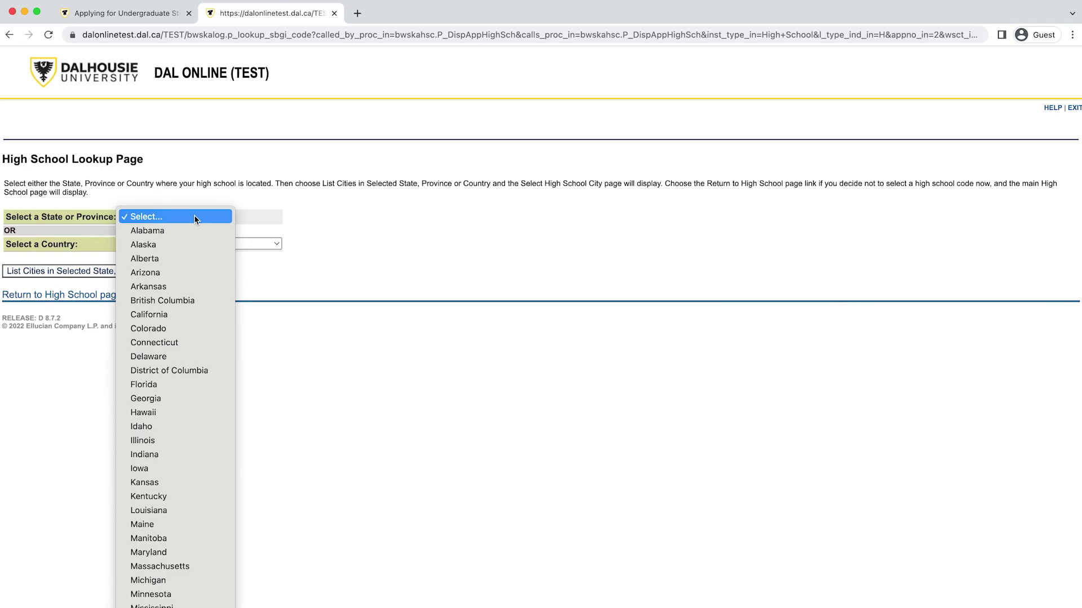
{"action": "scroll", "coordinate": [174, 601], "scroll_direction": "down", "scroll_amount": 5}
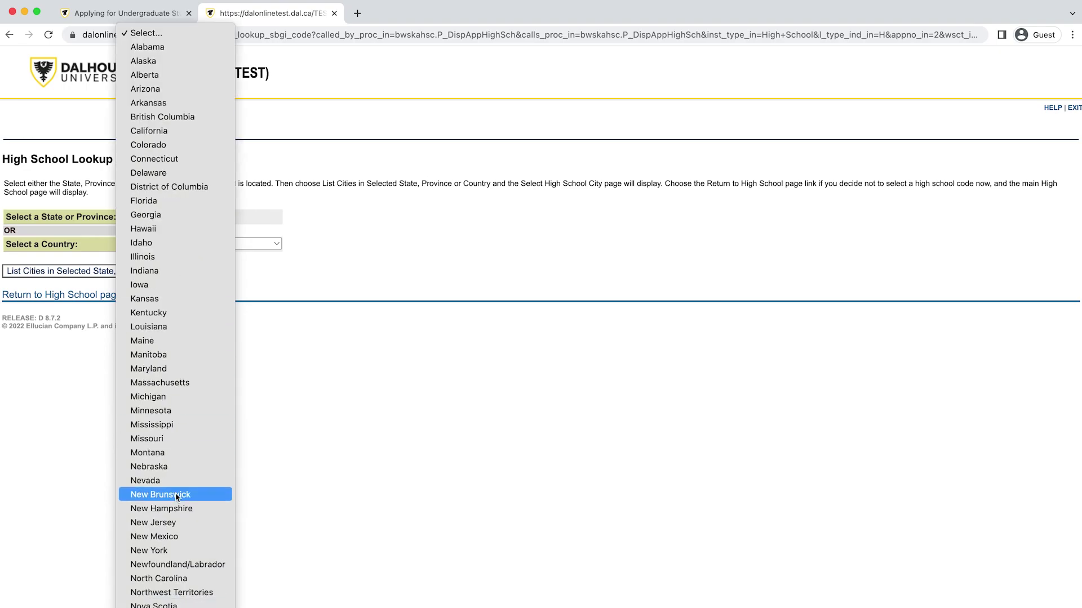
{"action": "left_click", "coordinate": [180, 605]}
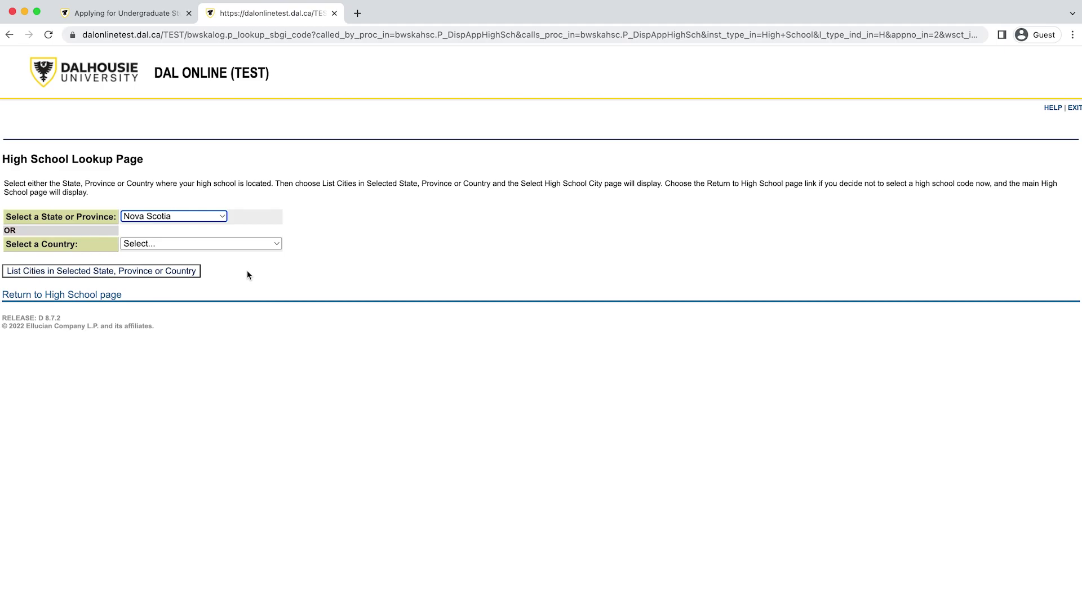
{"action": "left_click", "coordinate": [176, 272]}
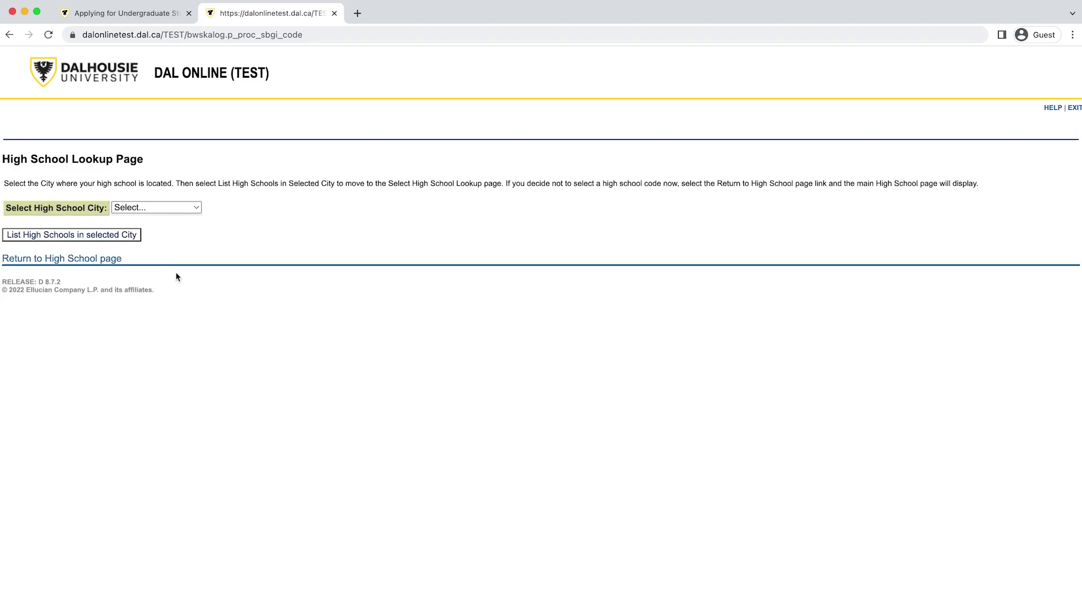
{"action": "left_click", "coordinate": [169, 208]}
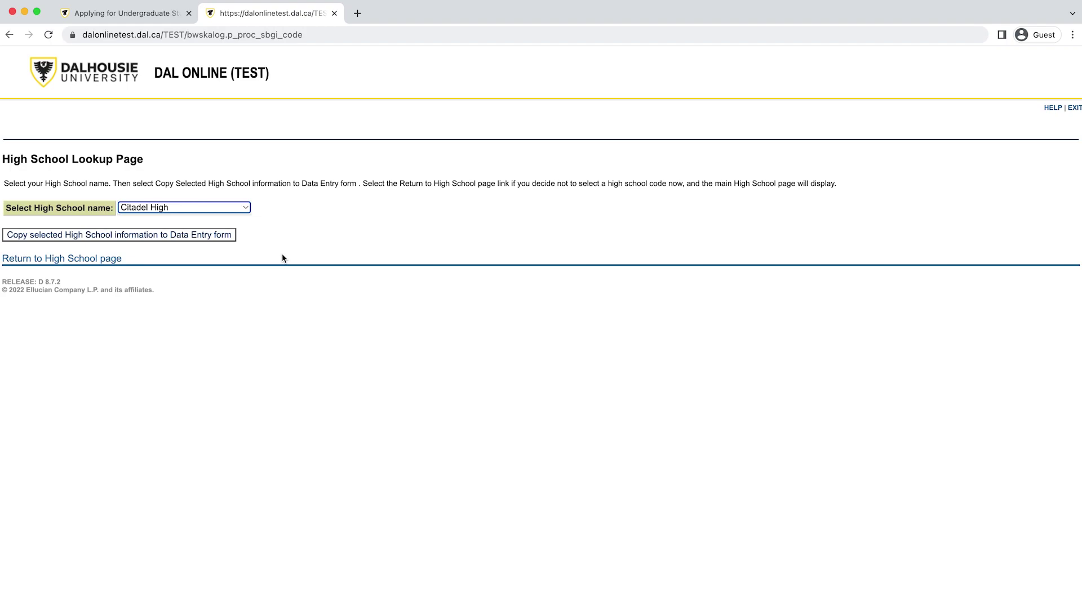
{"action": "left_click", "coordinate": [148, 239]}
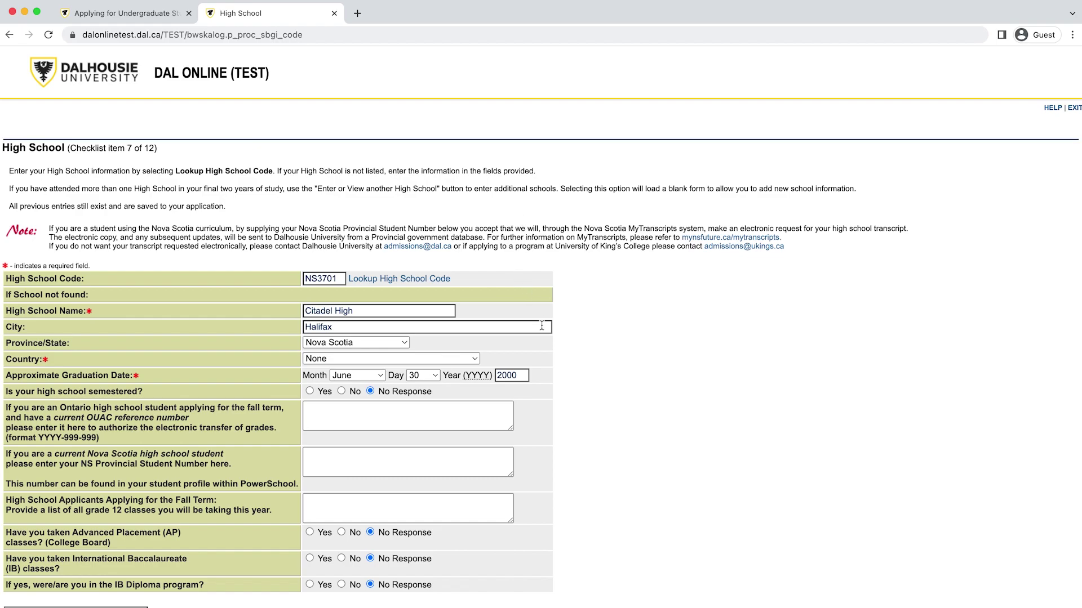
Submit the High School form and resolve the missing-country error by selecting CANADA
{"action": "scroll", "coordinate": [541, 325], "scroll_direction": "down", "scroll_amount": 3}
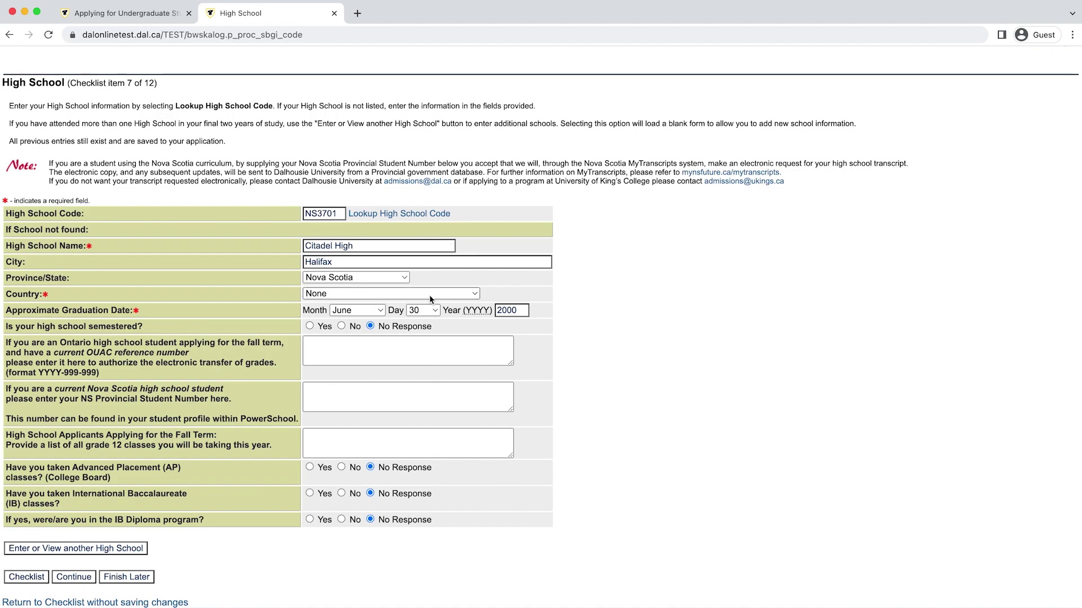
{"action": "scroll", "coordinate": [479, 359], "scroll_direction": "down", "scroll_amount": 1}
{"action": "scroll", "coordinate": [479, 360], "scroll_direction": "down", "scroll_amount": 1}
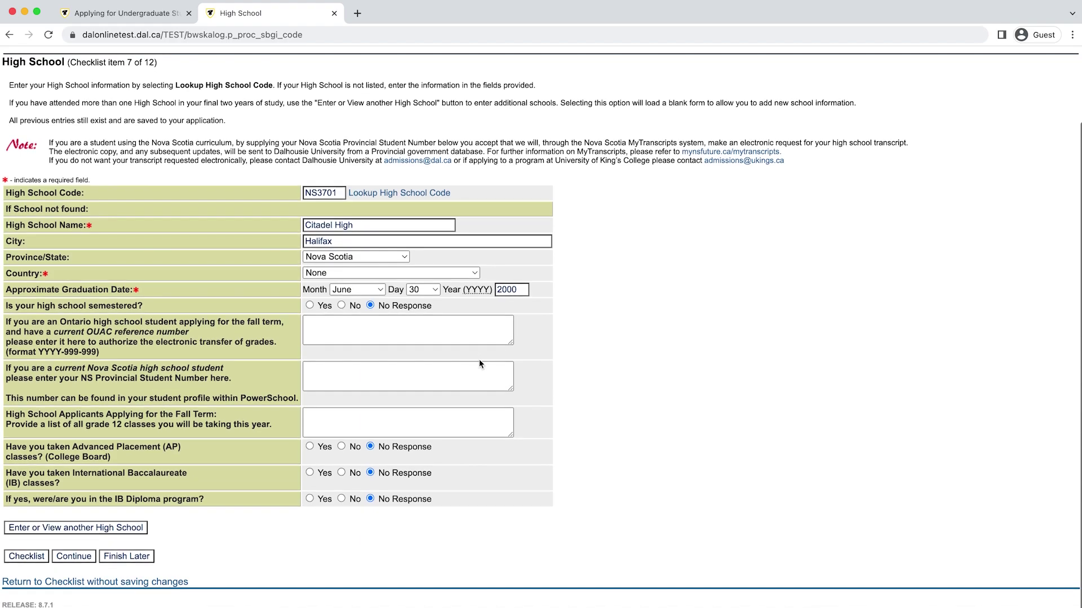
{"action": "left_click", "coordinate": [85, 559]}
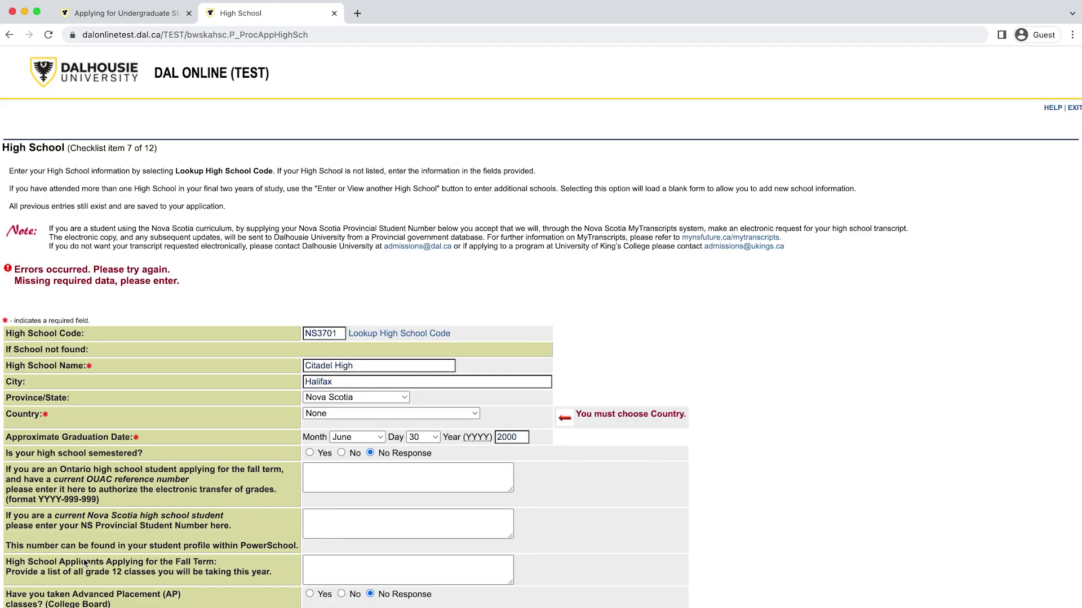
{"action": "left_click", "coordinate": [450, 413]}
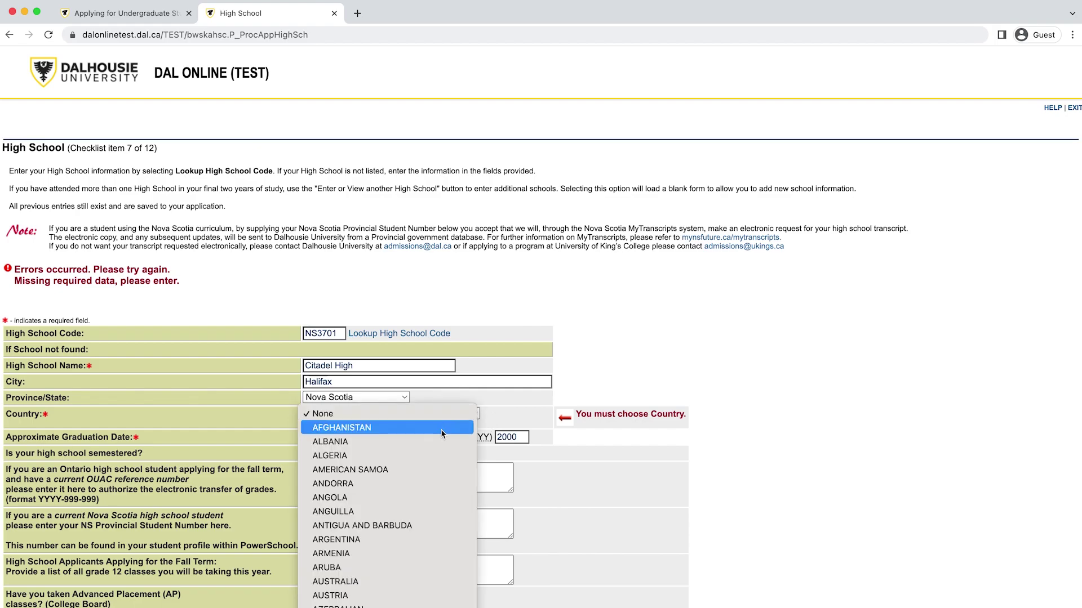
{"action": "scroll", "coordinate": [440, 429], "scroll_direction": "down", "scroll_amount": 5}
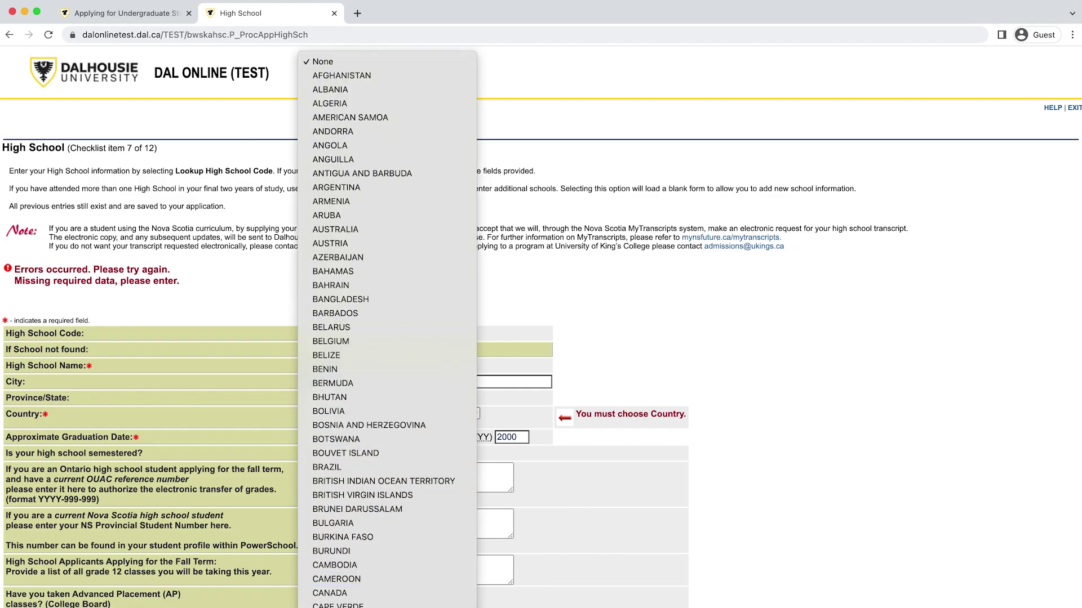
{"action": "left_click", "coordinate": [370, 555]}
{"action": "scroll", "coordinate": [225, 556], "scroll_direction": "down", "scroll_amount": 3}
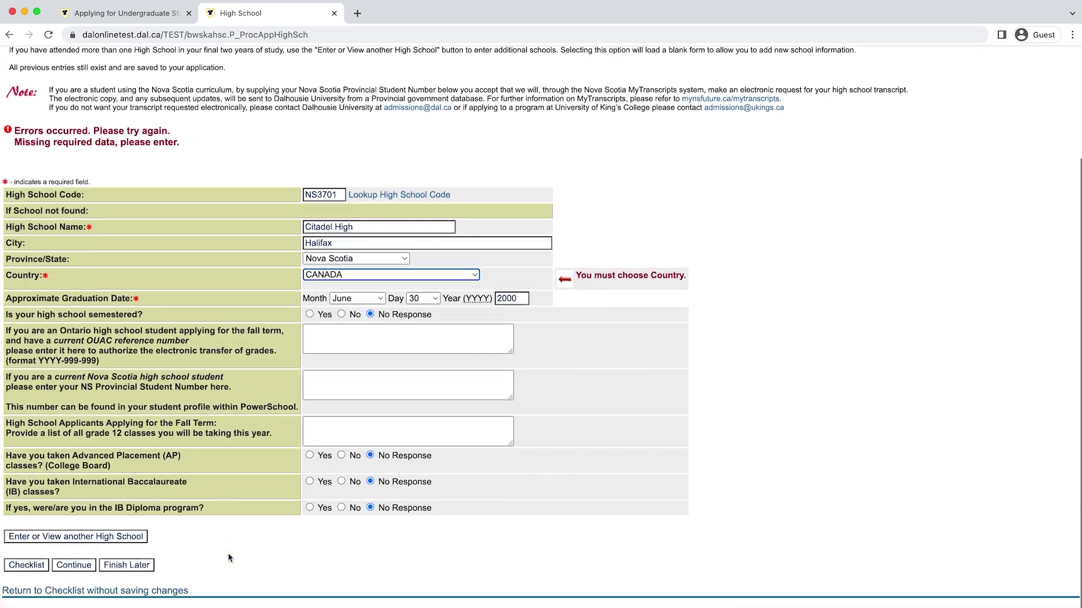
Submit High School, then answer No to prior college attendance and academic withdrawal and save
{"action": "left_click", "coordinate": [79, 559]}
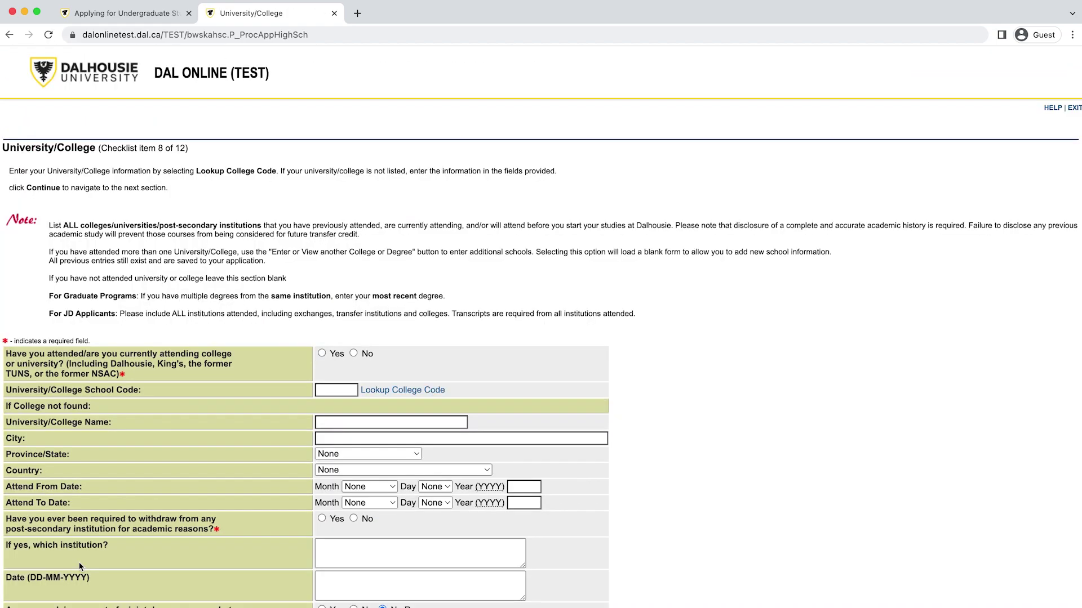
{"action": "scroll", "coordinate": [454, 403], "scroll_direction": "down", "scroll_amount": 3}
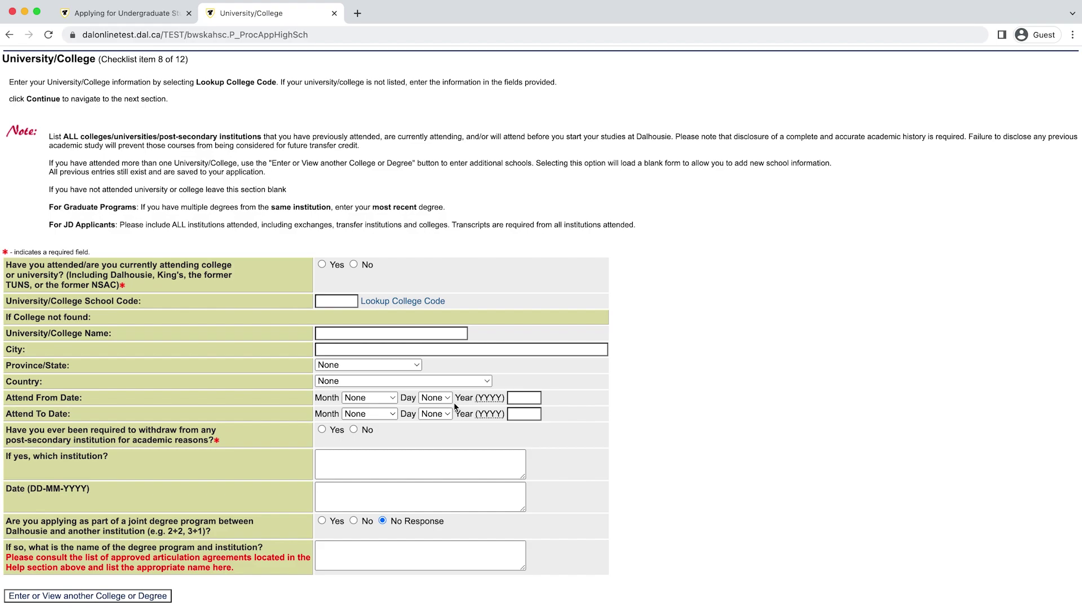
{"action": "left_click", "coordinate": [355, 264]}
{"action": "left_click", "coordinate": [354, 430]}
{"action": "scroll", "coordinate": [356, 434], "scroll_direction": "down", "scroll_amount": 1}
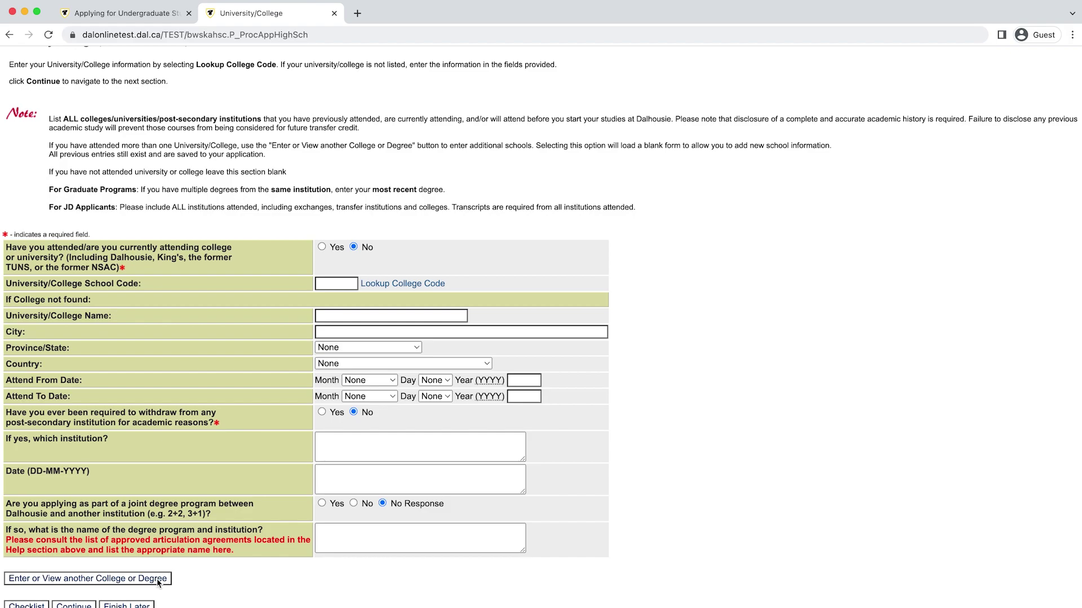
{"action": "left_click", "coordinate": [73, 605]}
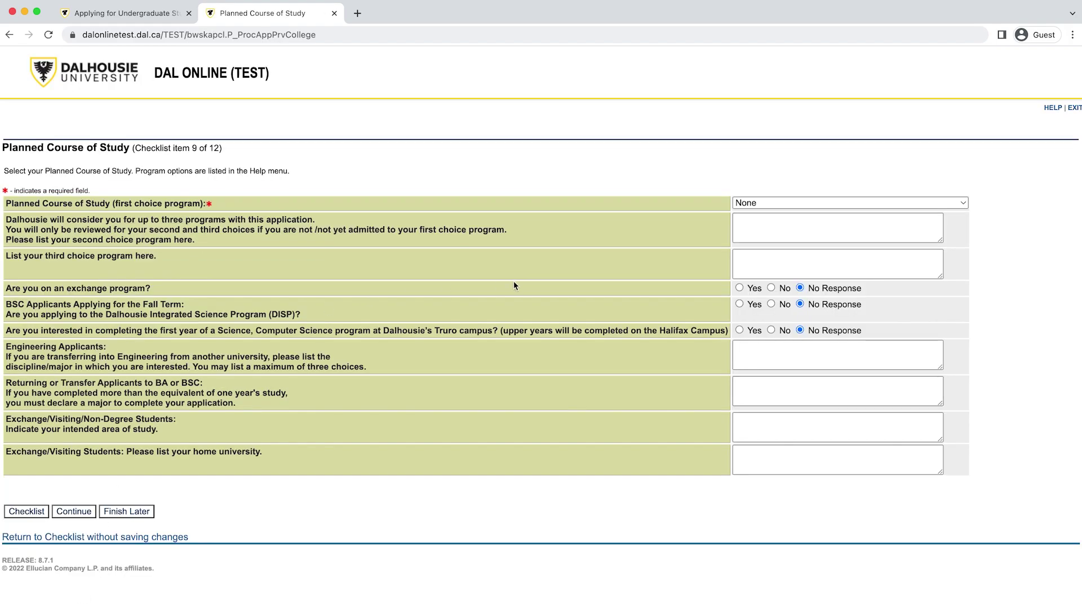
Choose Bachelor of Science Medical Sciences - Deadline Passed as the first-choice program and continue
{"action": "left_click", "coordinate": [765, 204]}
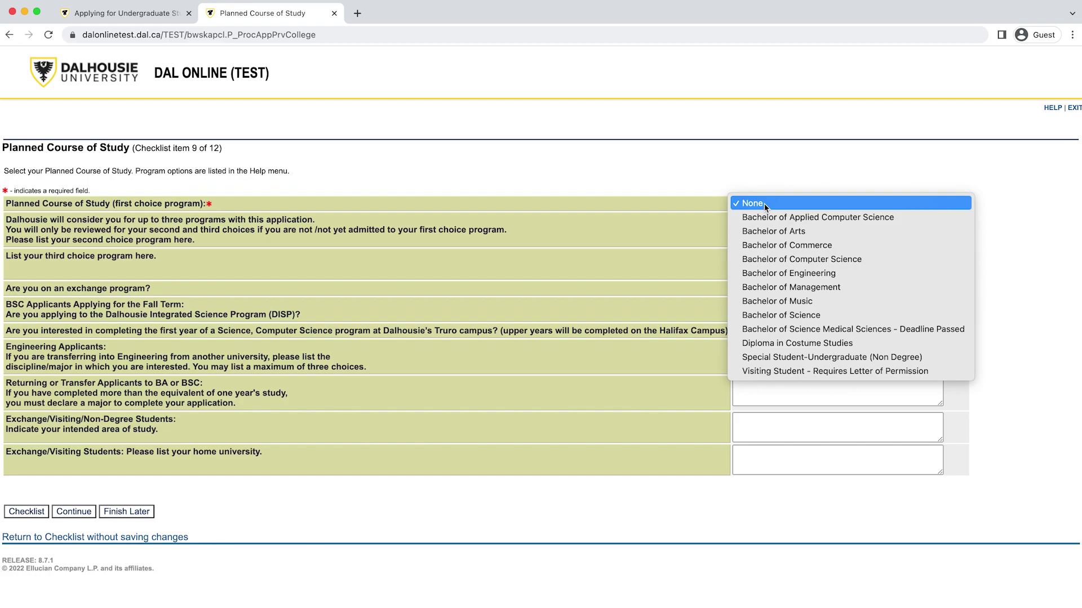
{"action": "left_click", "coordinate": [769, 327]}
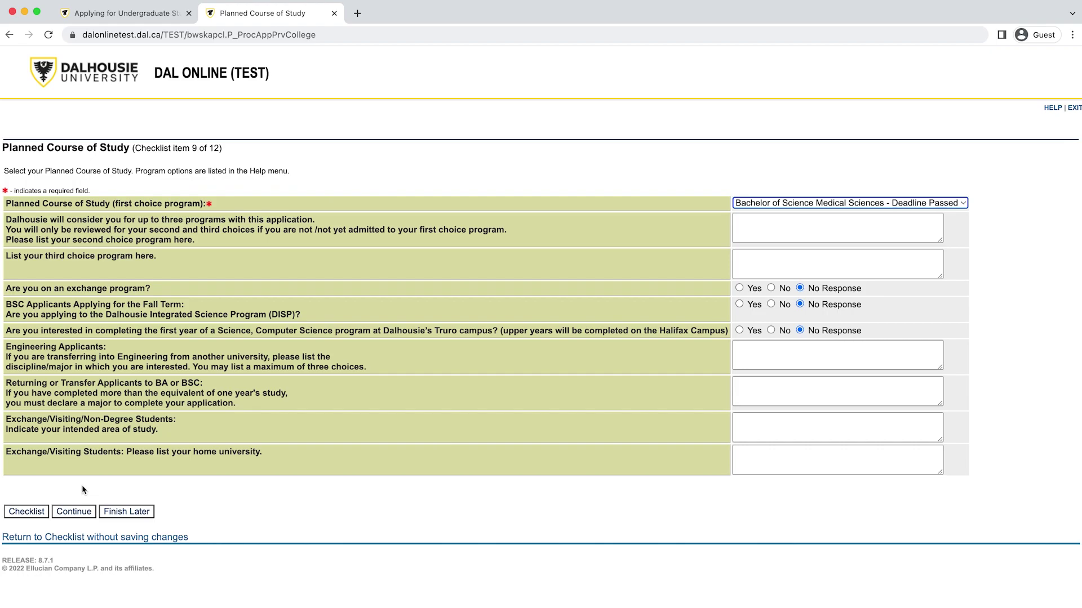
{"action": "left_click", "coordinate": [74, 511]}
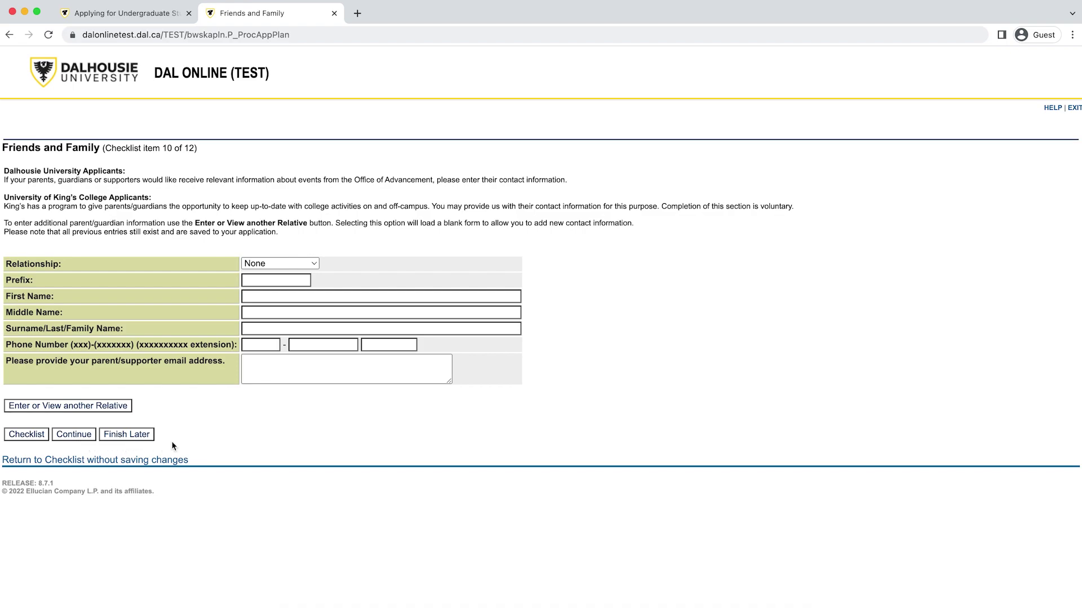
Continue past the Friends and Family page without filling in any relative's details
{"action": "left_click", "coordinate": [75, 441]}
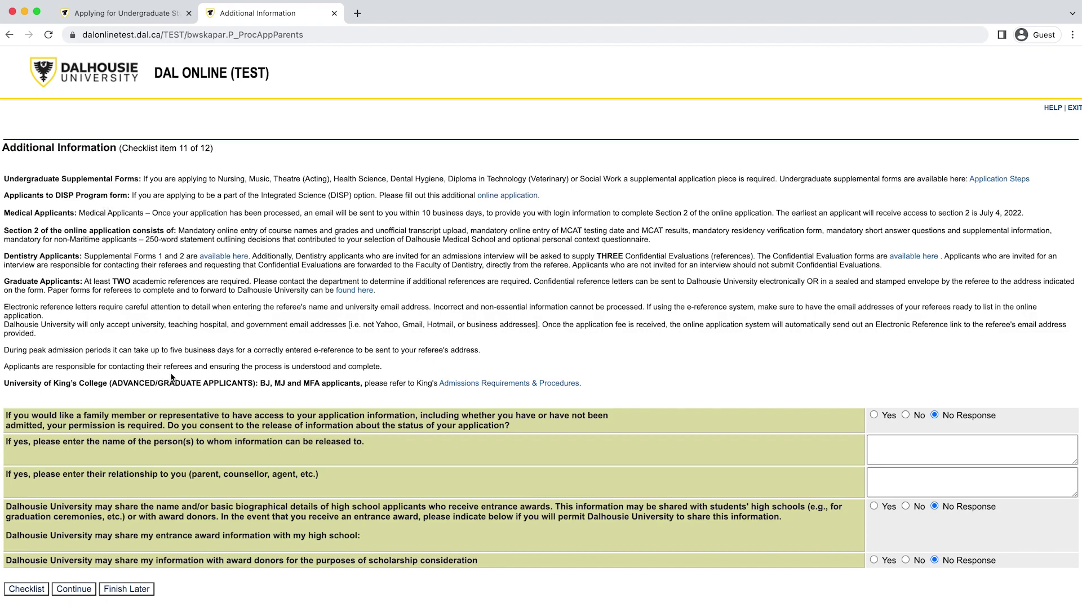
Enter the release contact's full name with relationship 'Mother' and answer Yes to award sharing
{"action": "scroll", "coordinate": [185, 417], "scroll_direction": "down", "scroll_amount": 1}
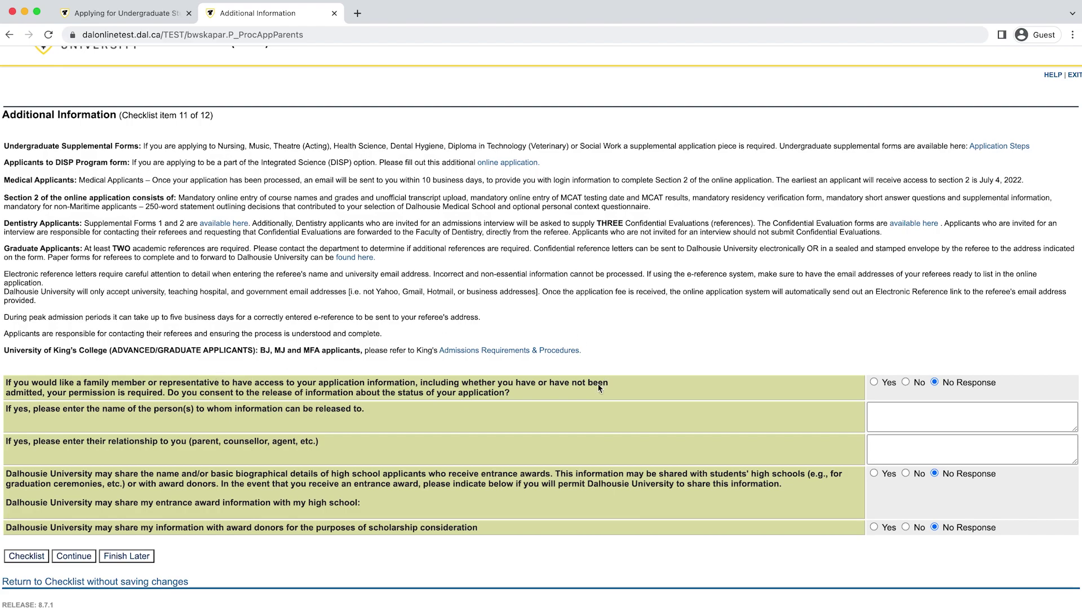
{"action": "left_click", "coordinate": [901, 426]}
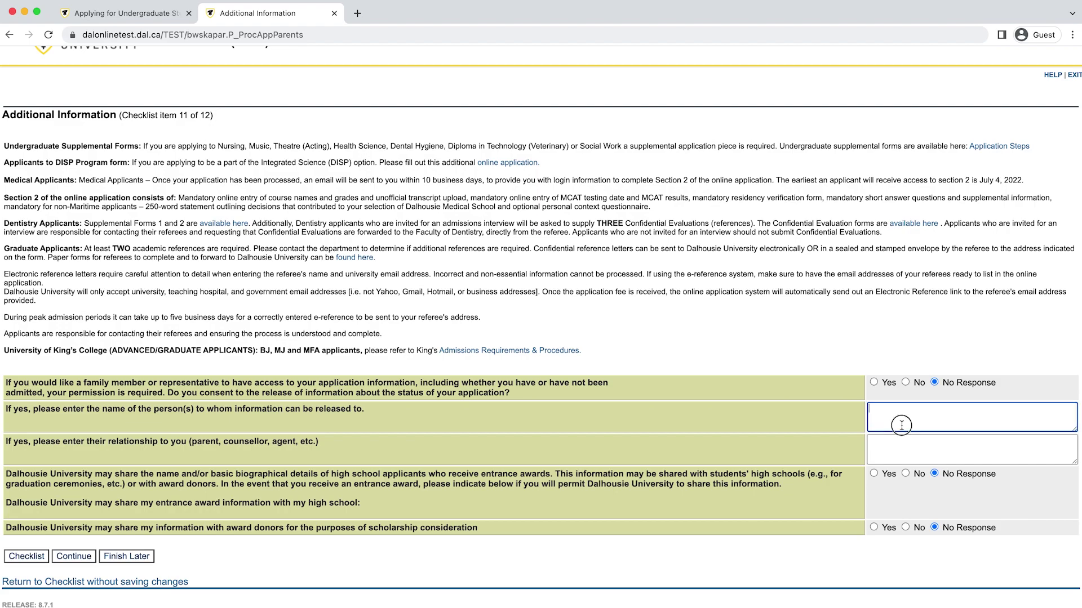
{"action": "type", "text": "Brenda Doe"}
{"action": "left_click", "coordinate": [925, 457]}
{"action": "type", "text": "Mother"}
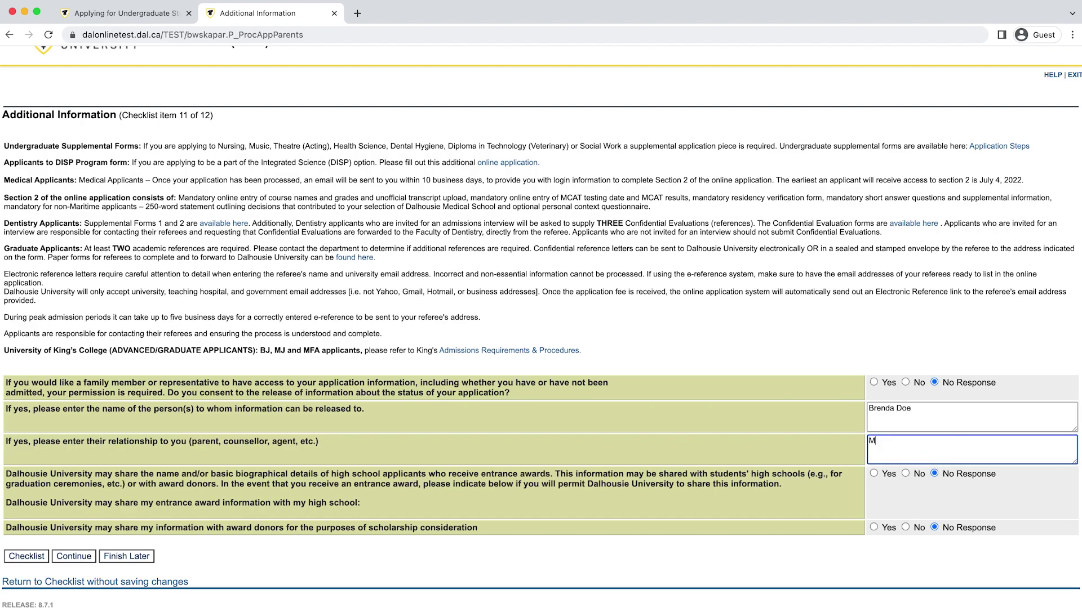
{"action": "left_click", "coordinate": [873, 473]}
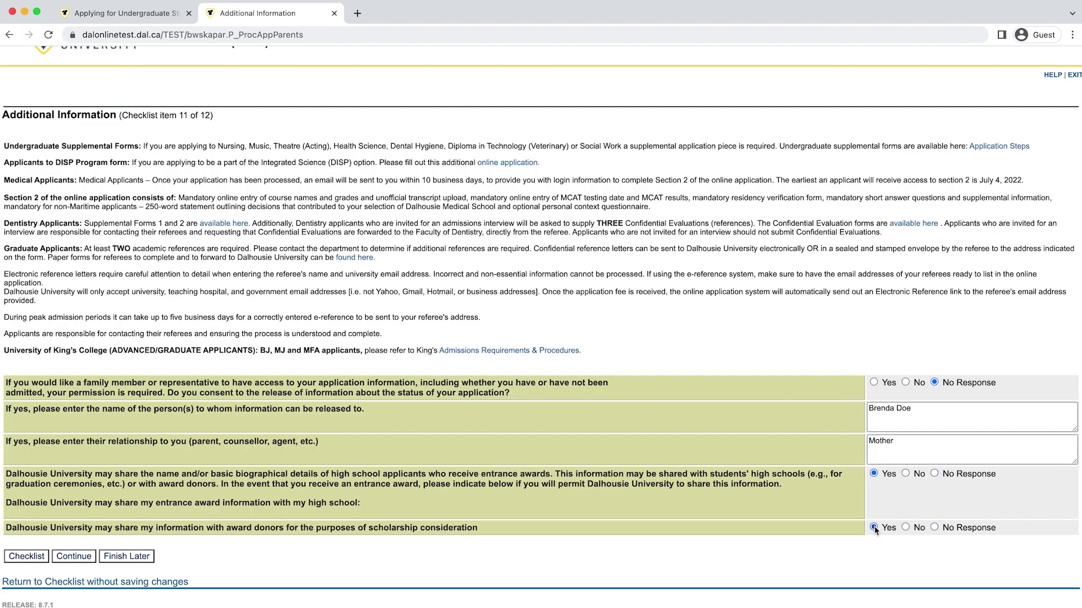
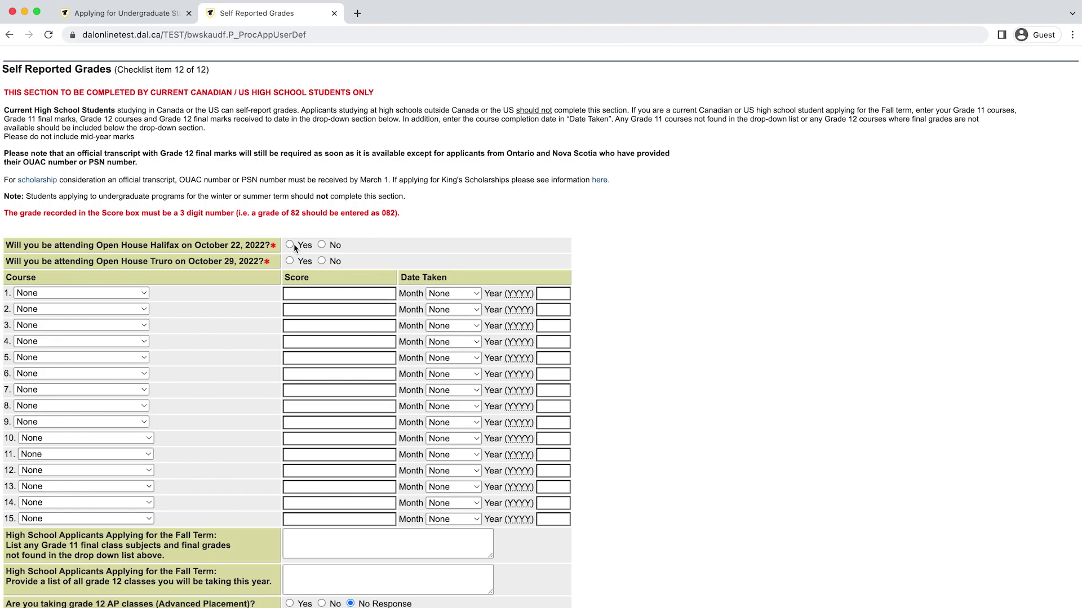
Answer Yes for Open House Halifax and No for Open House Truro, leaving row 1's course unset
{"action": "left_click", "coordinate": [290, 245]}
{"action": "left_click", "coordinate": [100, 294]}
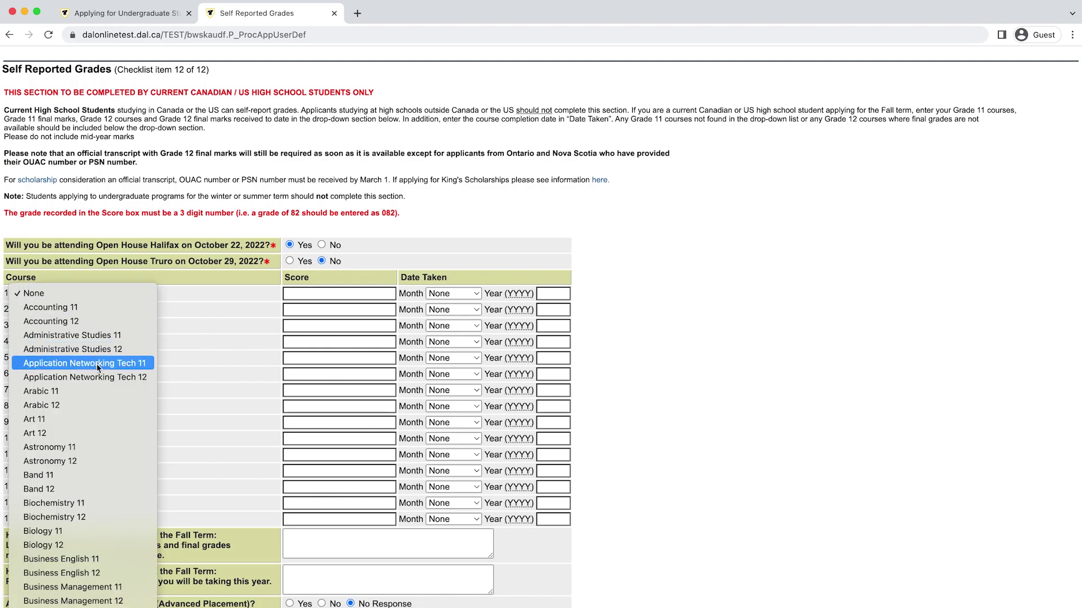
{"action": "left_click", "coordinate": [71, 287]}
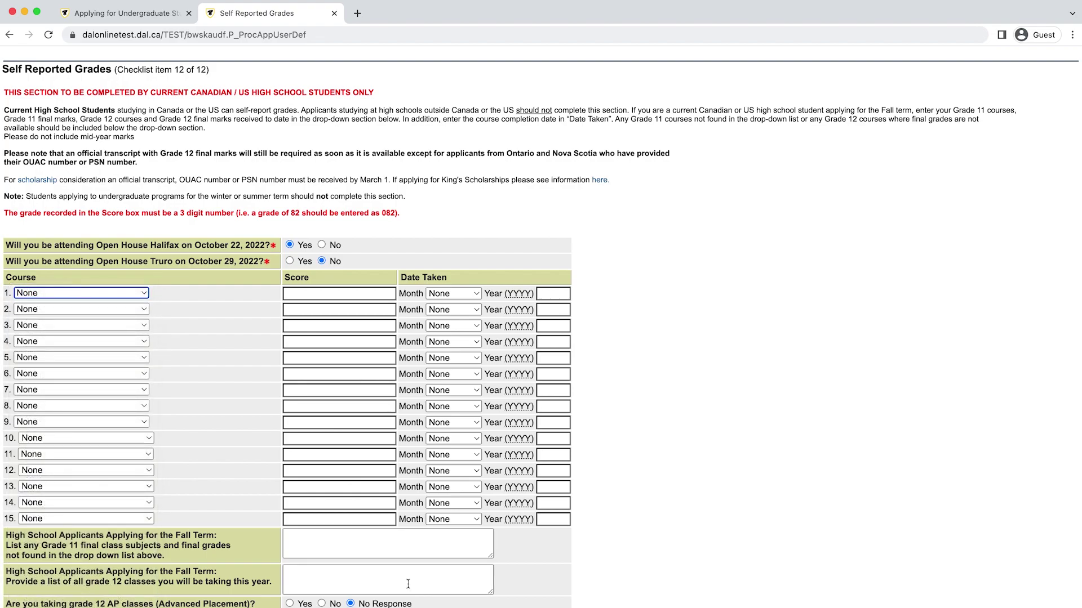
Select Biology 11 as the course in row 1 of the Self Reported Grades form
{"action": "left_click", "coordinate": [122, 294]}
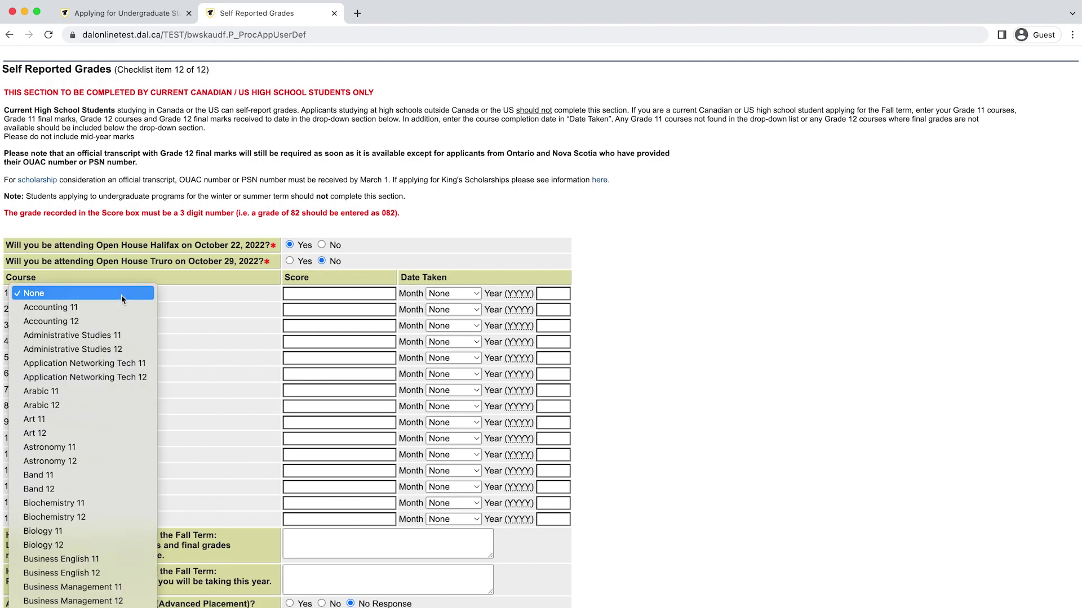
{"action": "left_click", "coordinate": [120, 295]}
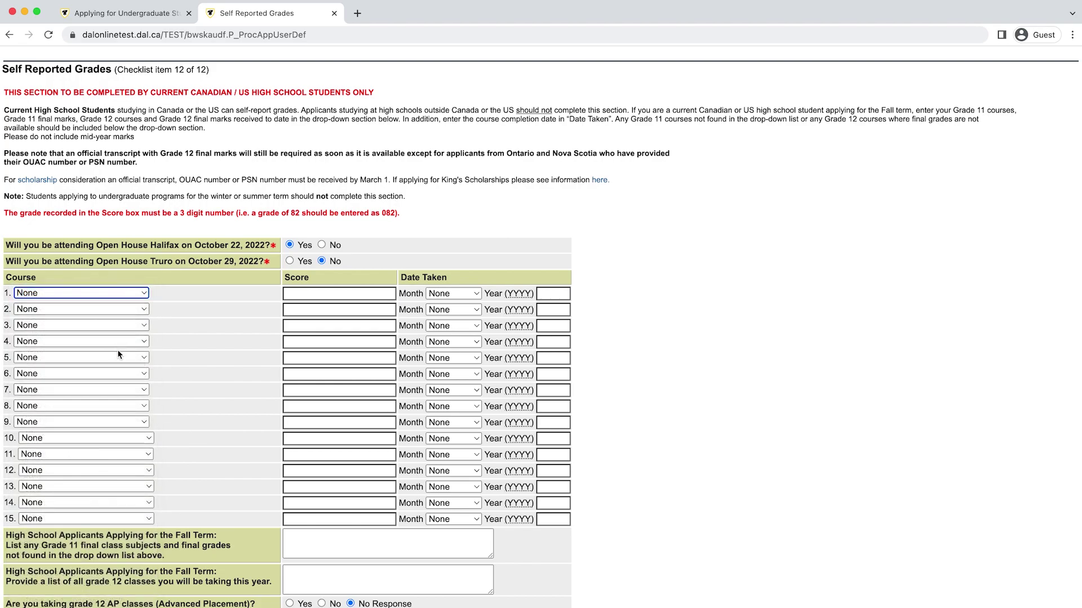
{"action": "left_click", "coordinate": [101, 299]}
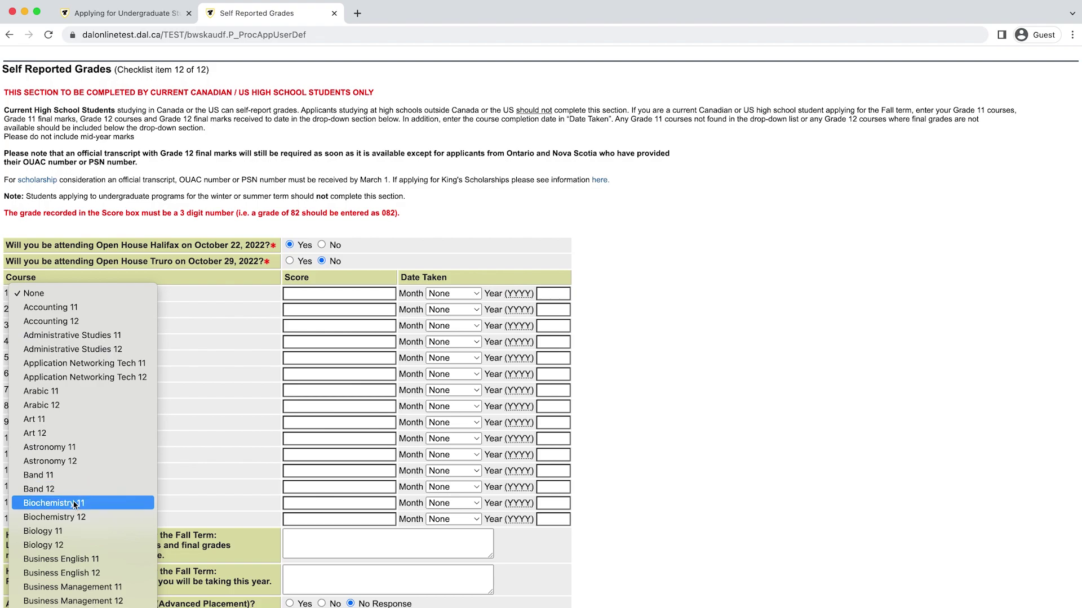
{"action": "left_click", "coordinate": [72, 531]}
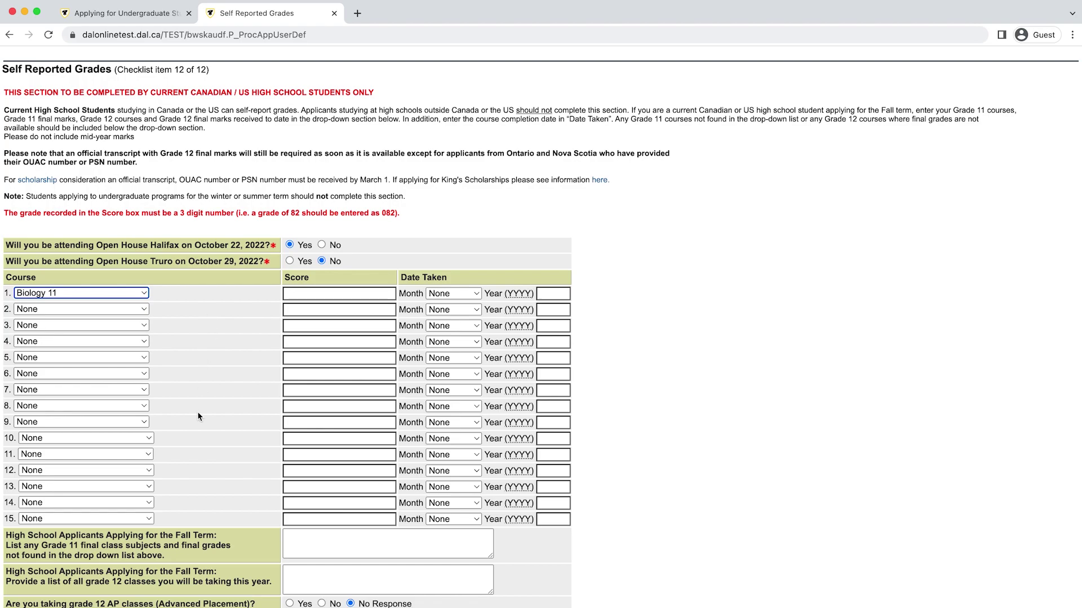
{"action": "left_click", "coordinate": [341, 549]}
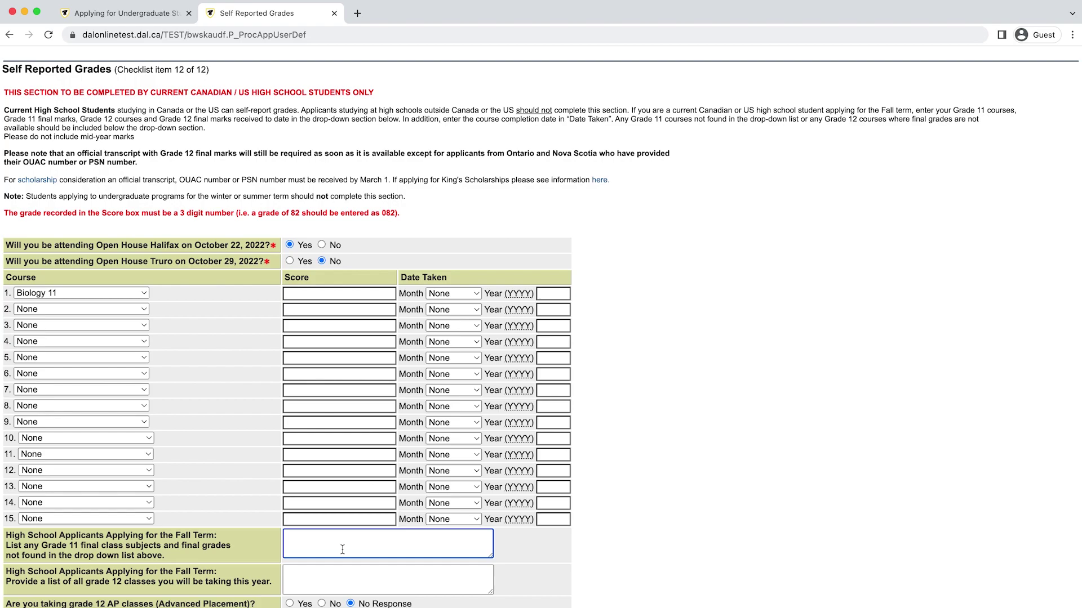
{"action": "left_click", "coordinate": [326, 294]}
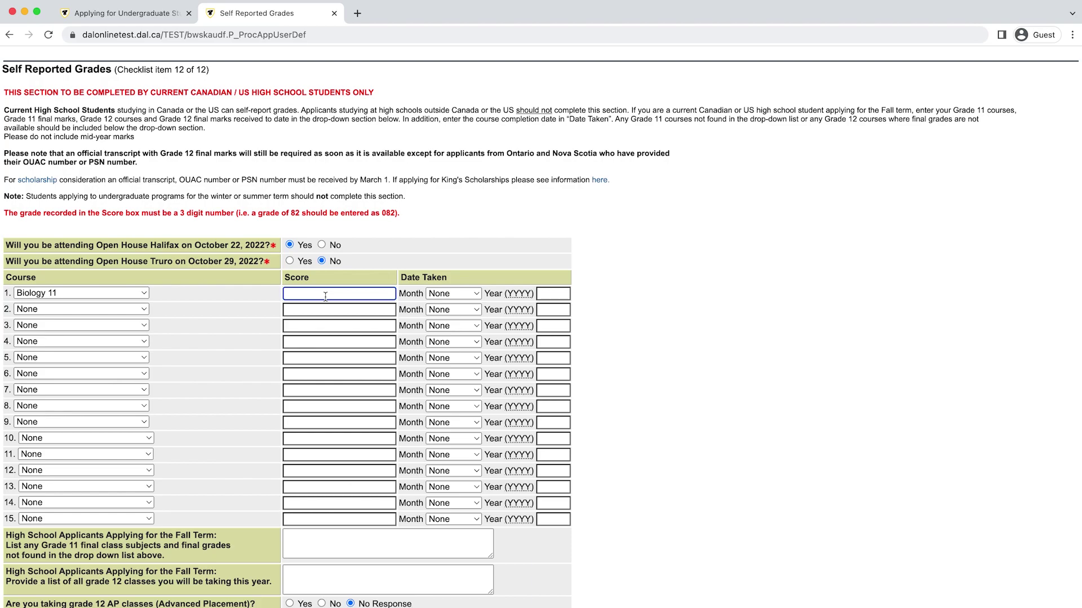
Enter a score of 090 for Biology 11, taken January 2022
{"action": "type", "text": "090"}
{"action": "left_click", "coordinate": [453, 294]}
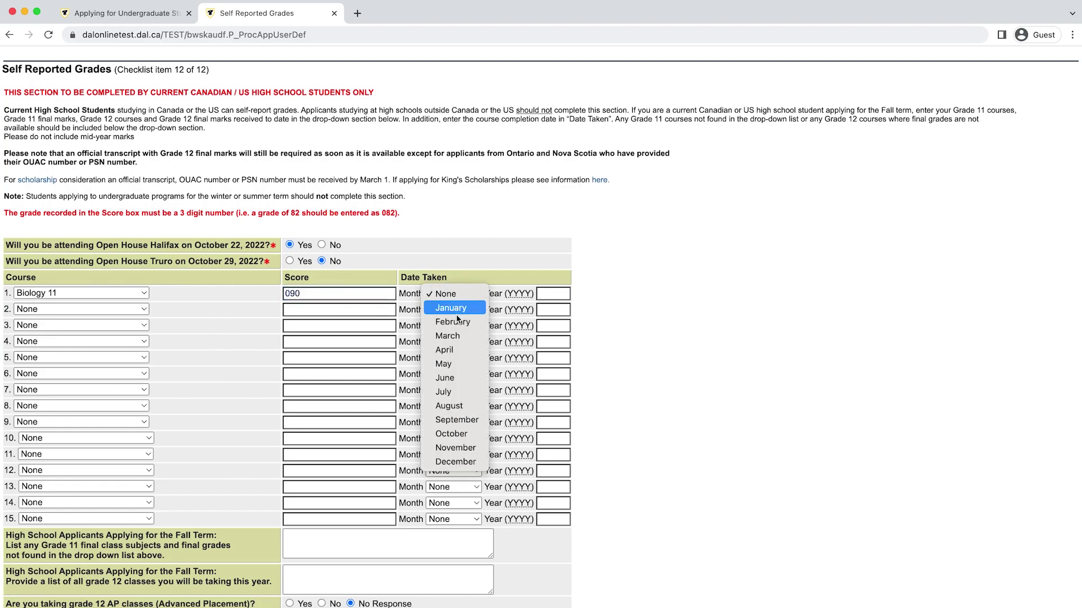
{"action": "left_click", "coordinate": [460, 313]}
{"action": "left_click", "coordinate": [547, 294]}
{"action": "type", "text": "2022"}
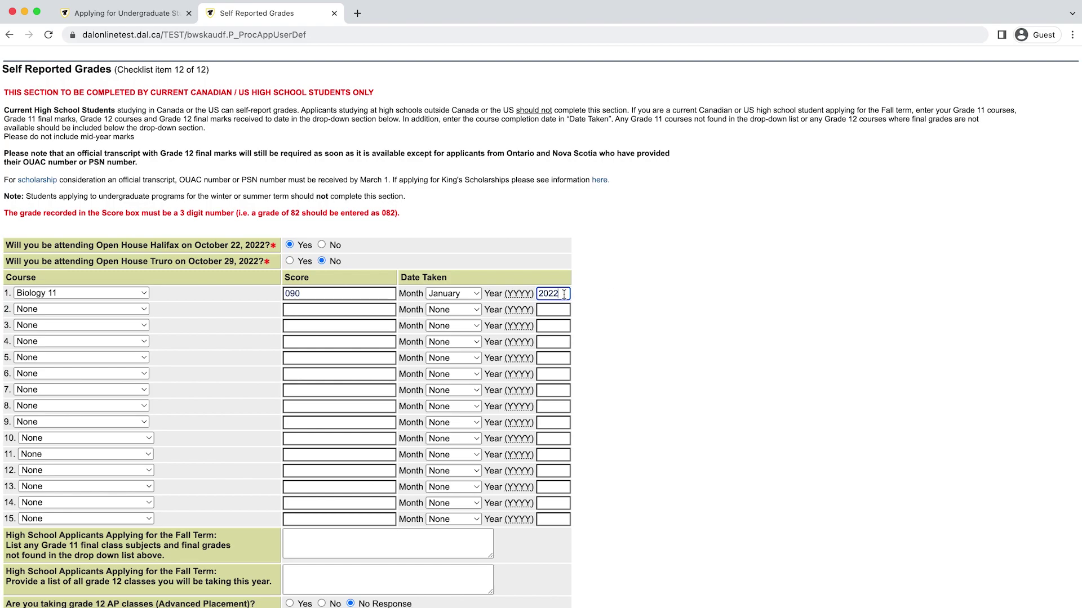
Answer Yes to grade 12 AP and IB classes, then save the grades and return to the checklist
{"action": "scroll", "coordinate": [564, 294], "scroll_direction": "down", "scroll_amount": 3}
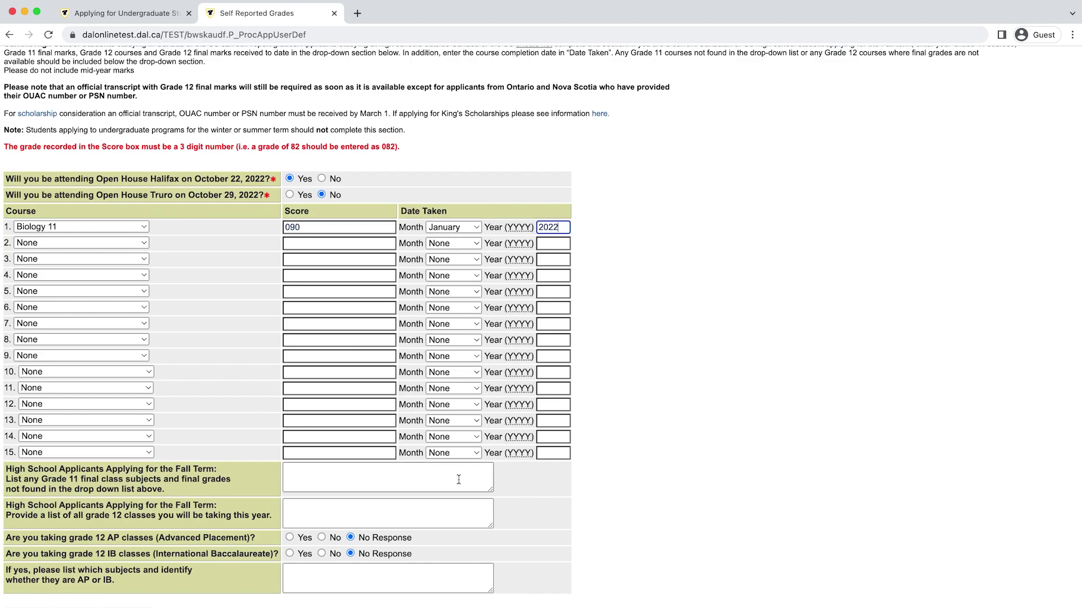
{"action": "left_click", "coordinate": [372, 514]}
{"action": "left_click", "coordinate": [290, 537]}
{"action": "left_click", "coordinate": [290, 554]}
{"action": "left_click", "coordinate": [299, 580]}
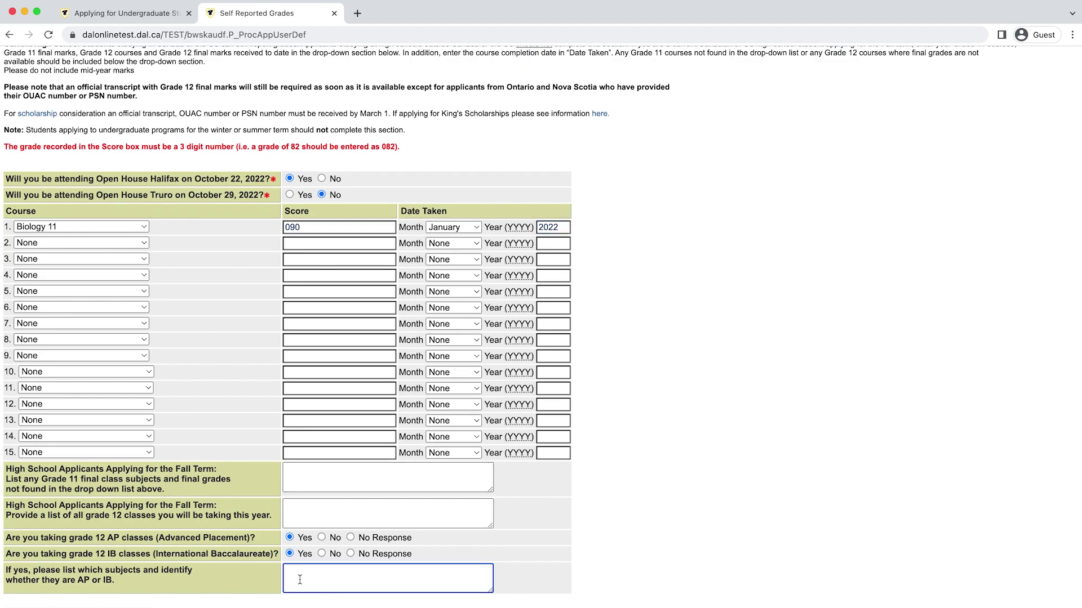
{"action": "left_click", "coordinate": [321, 537]}
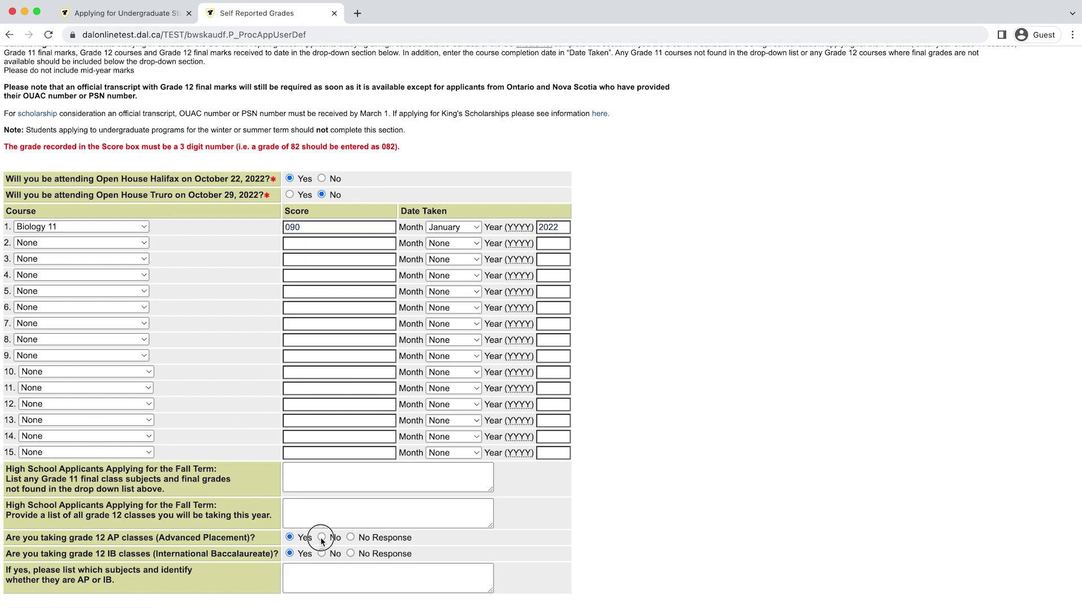
{"action": "left_click", "coordinate": [289, 537]}
{"action": "key", "text": "Tab"}
{"action": "key", "text": "Tab"}
{"action": "left_click", "coordinate": [96, 606]}
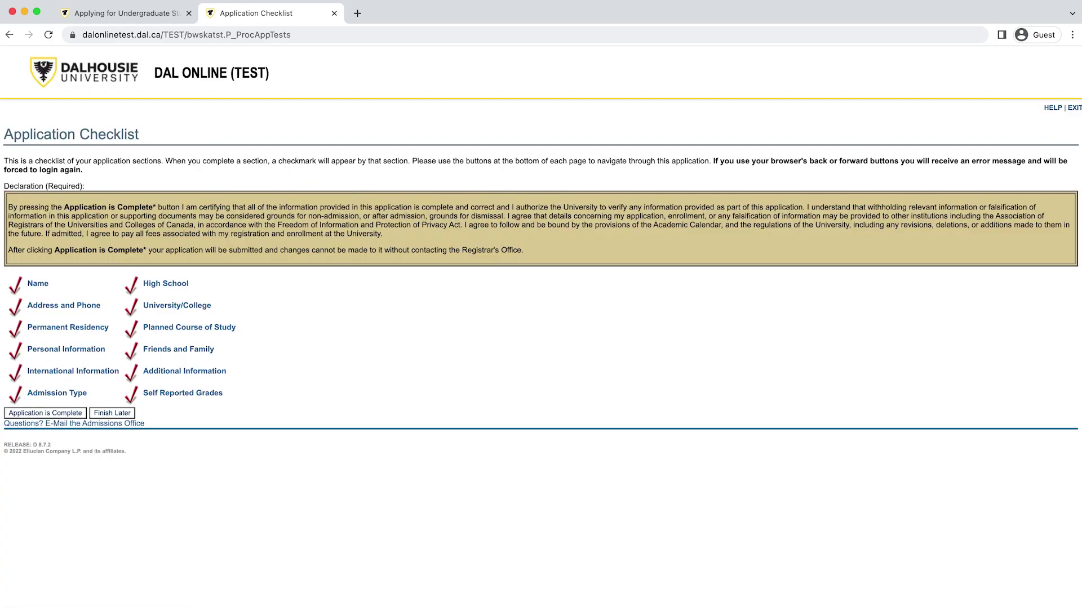